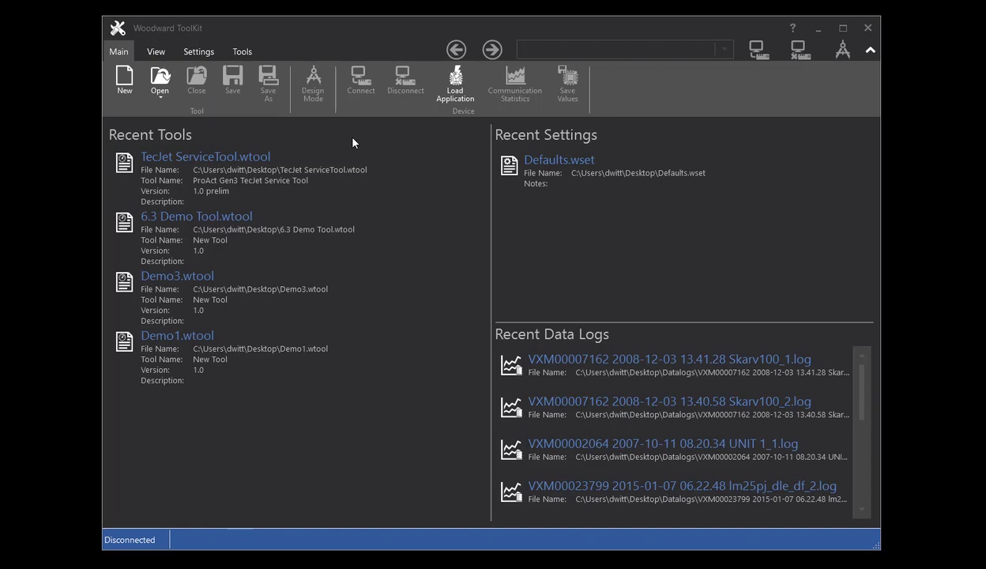
click(244, 52)
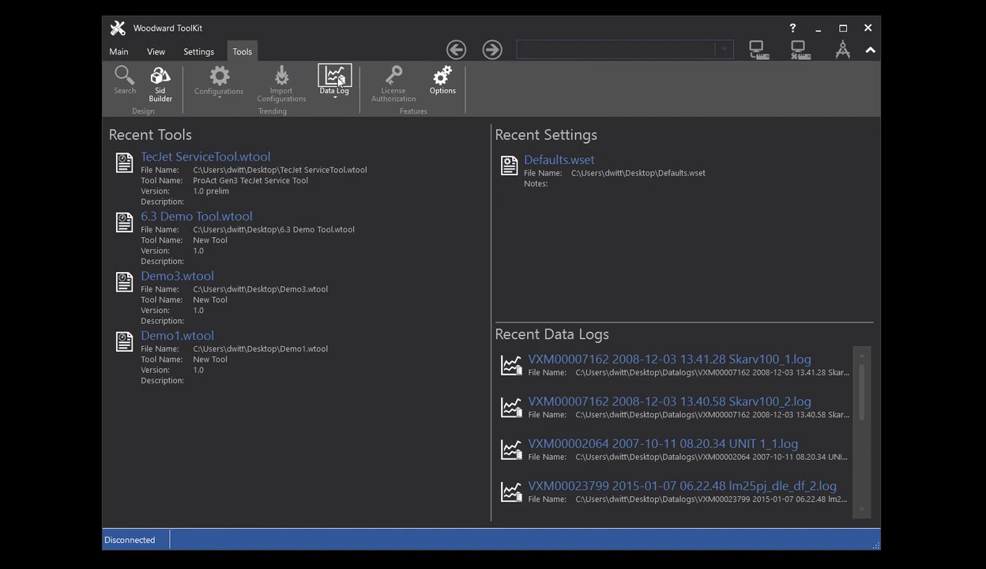
click(338, 79)
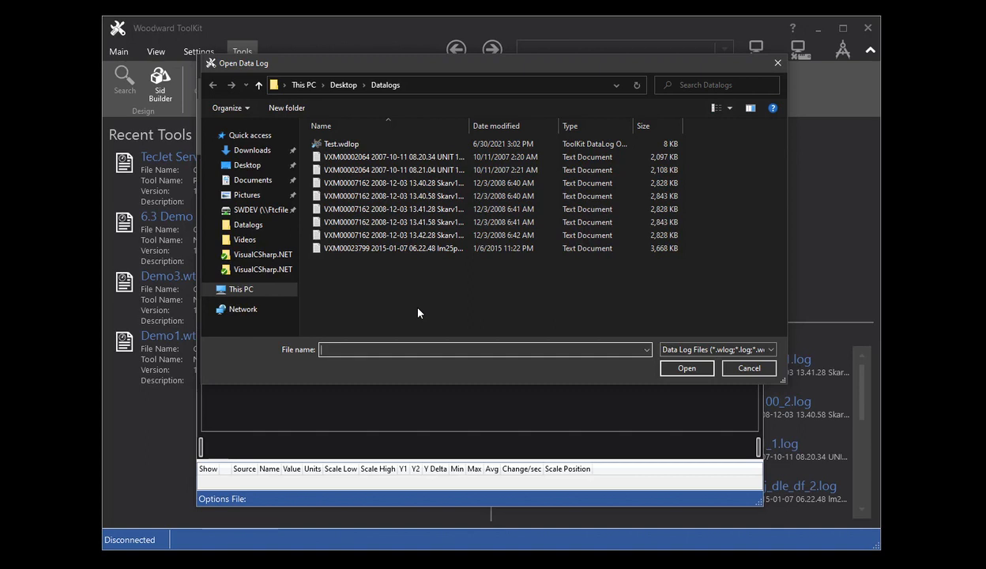
click(416, 183)
shift+click(414, 193)
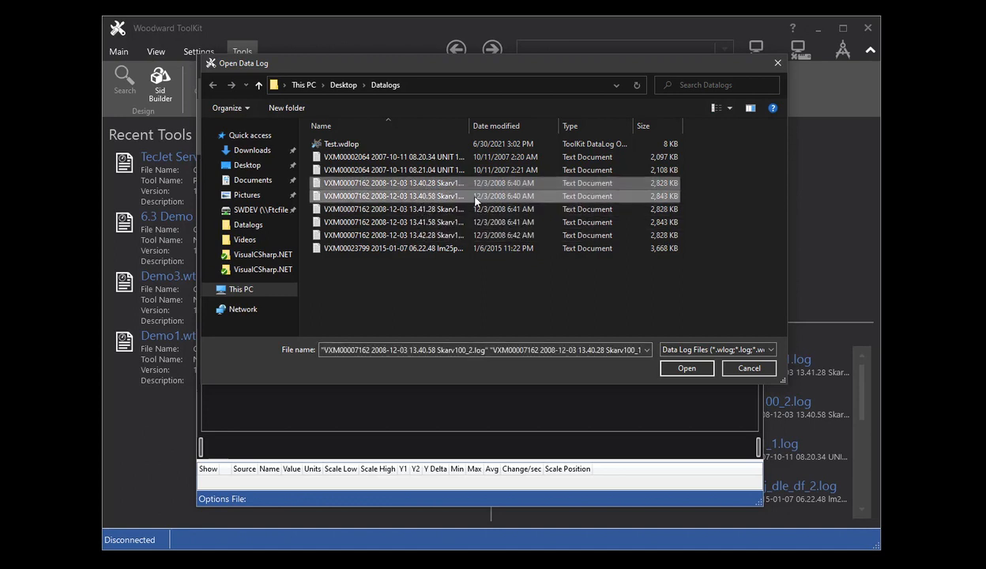
click(687, 368)
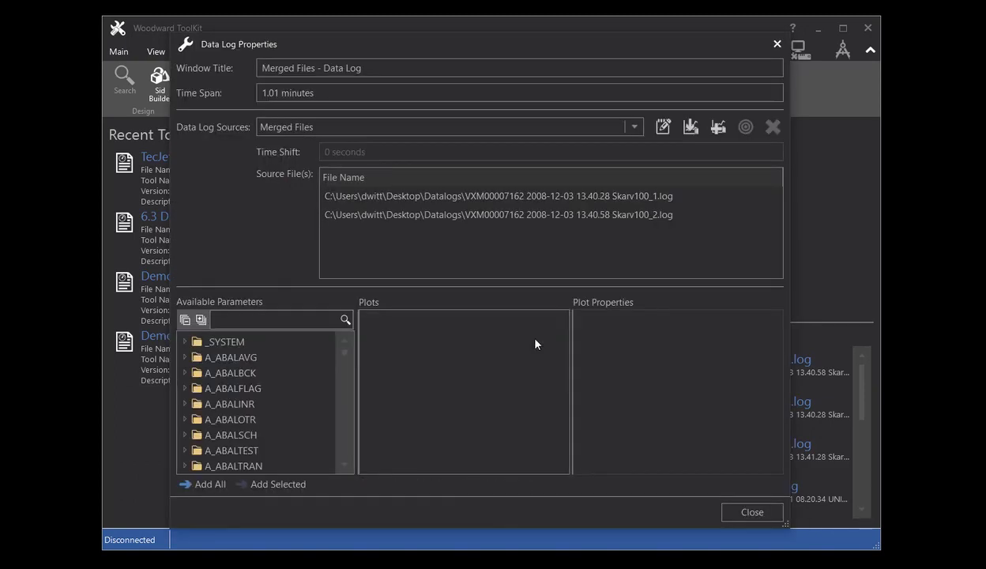
Add the B_PS3 parameter from the B_BODCOMP3 folder to the plots and display the merged data log's chart
mouse_move(339, 198)
scroll(255, 376, down, 10)
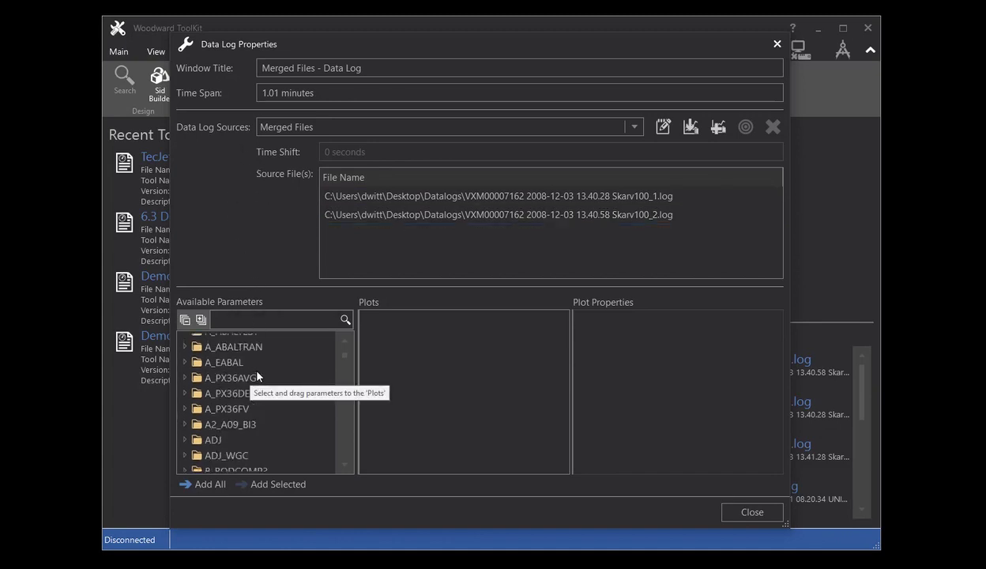
click(187, 411)
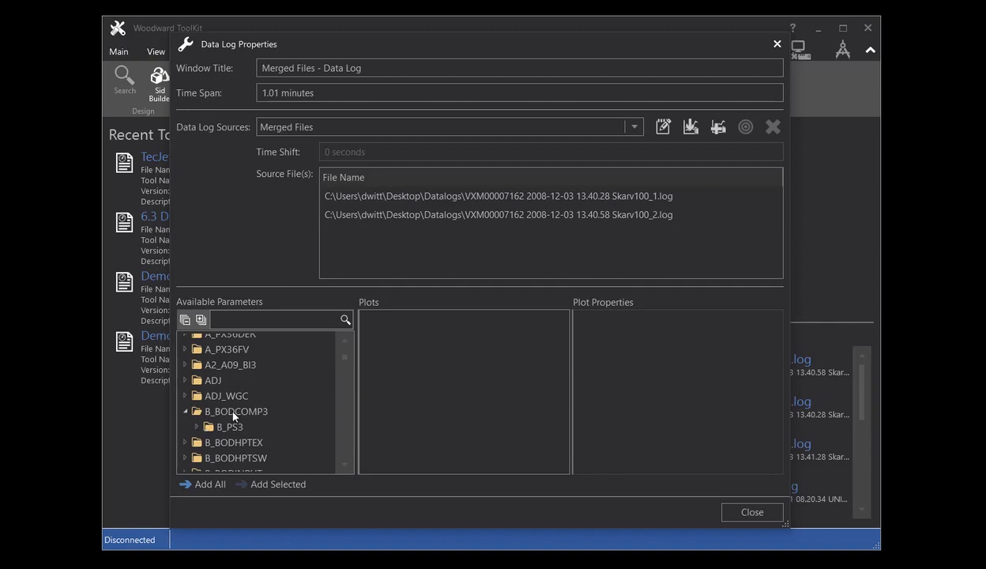
drag(225, 427, 384, 377)
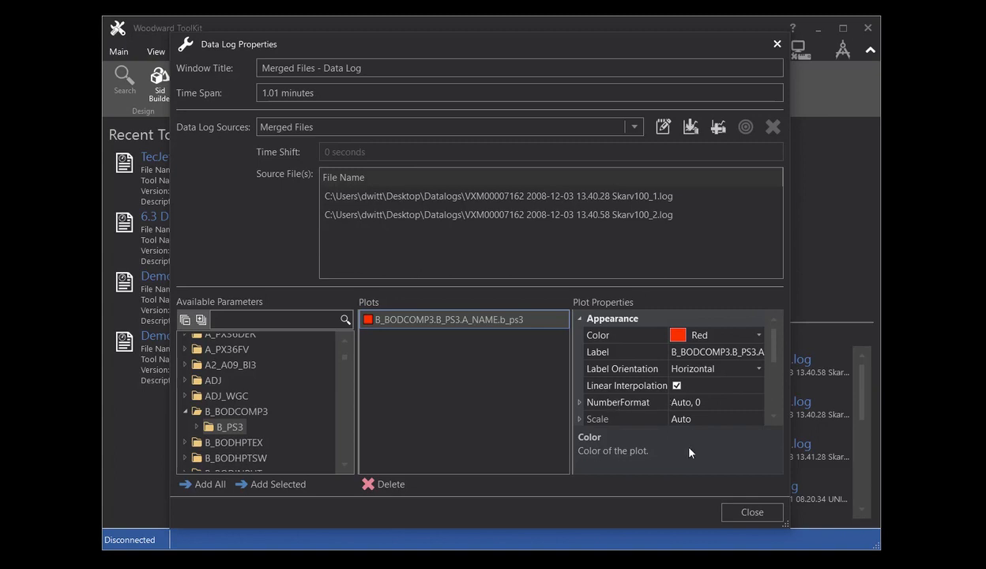
click(739, 510)
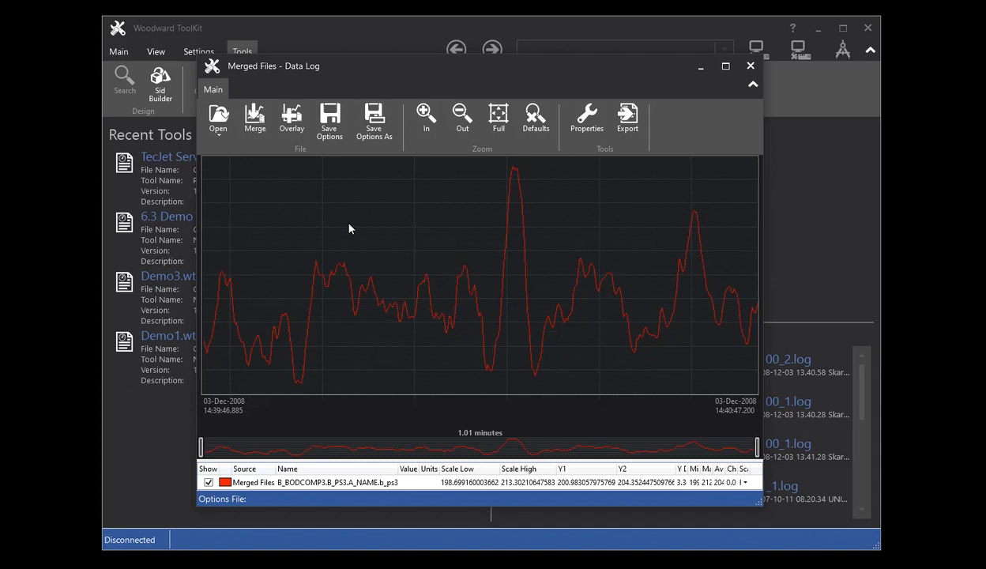
click(263, 130)
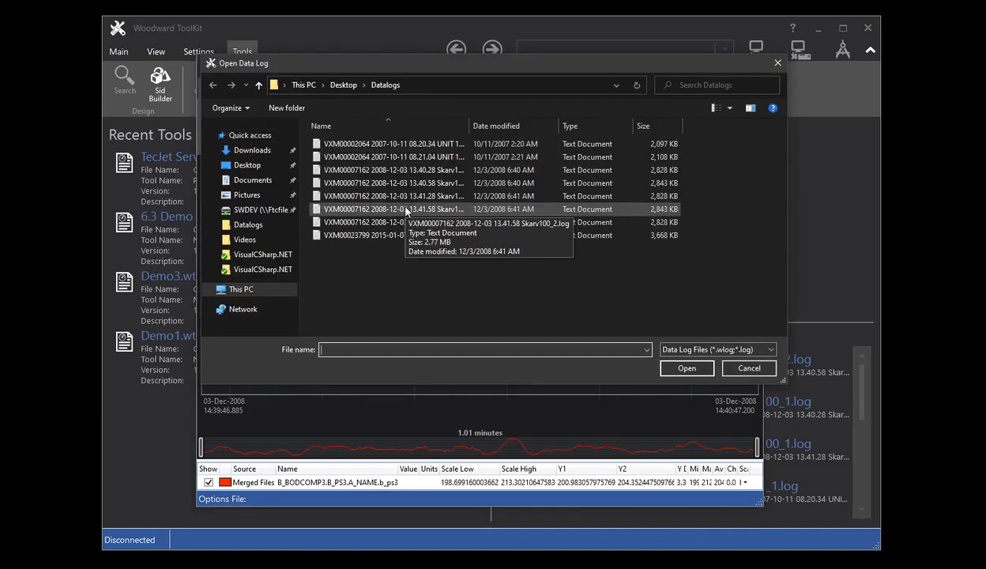
click(399, 196)
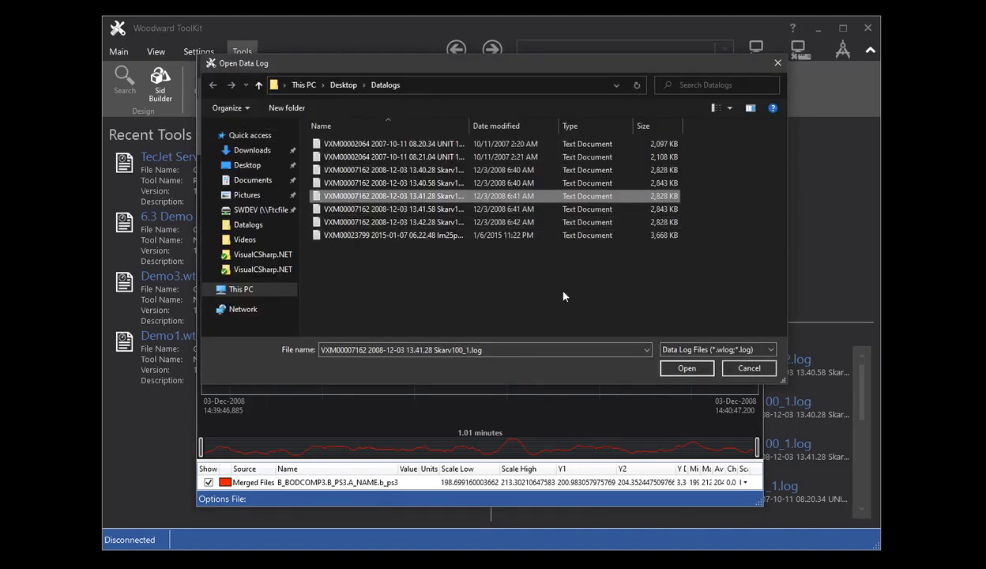
click(686, 369)
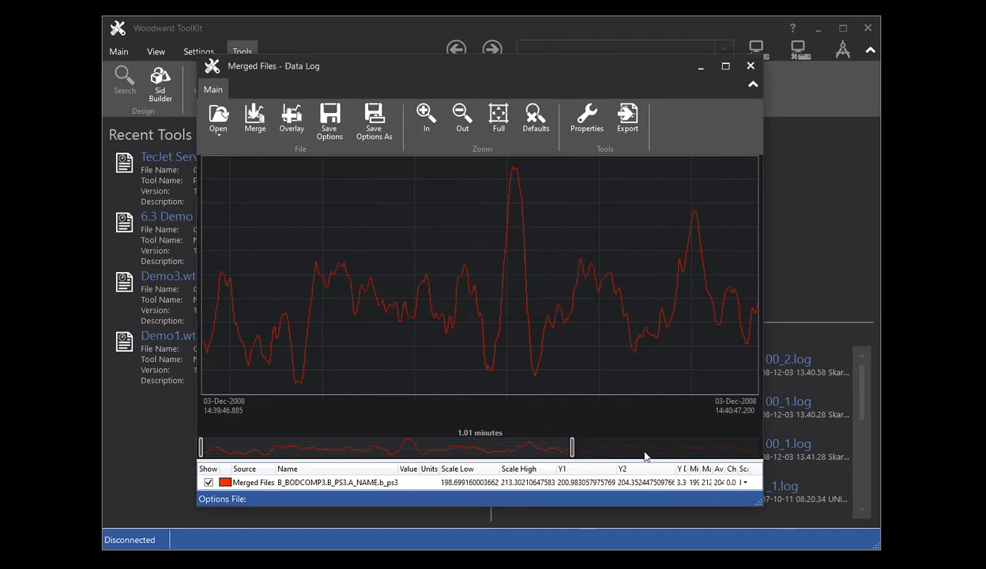
click(503, 119)
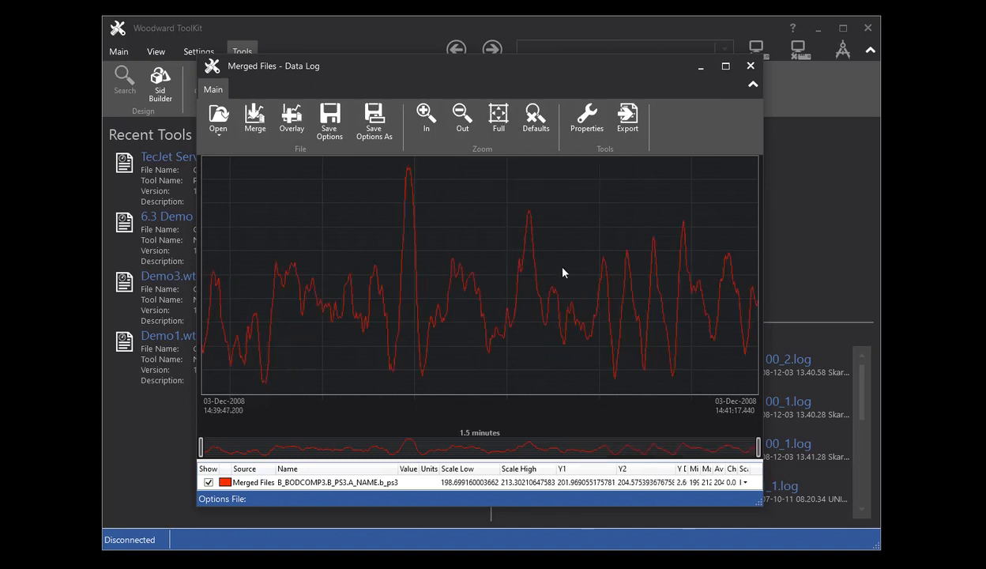
click(588, 119)
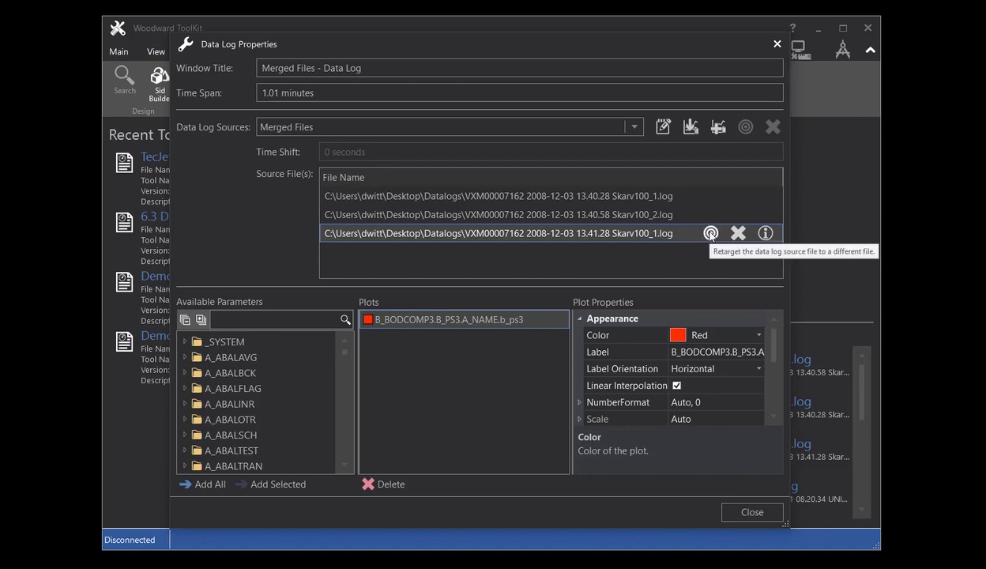
click(710, 233)
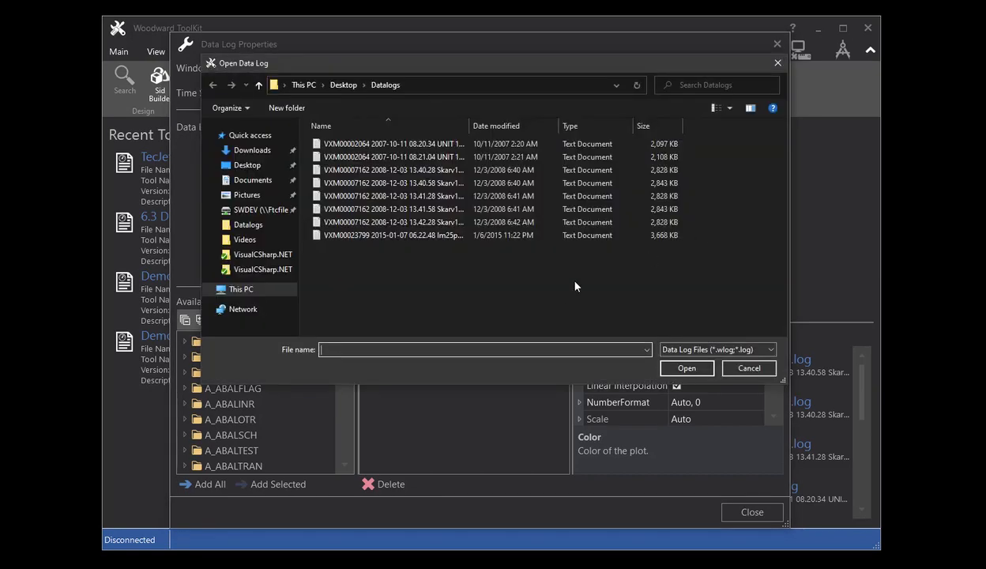
click(442, 215)
click(686, 369)
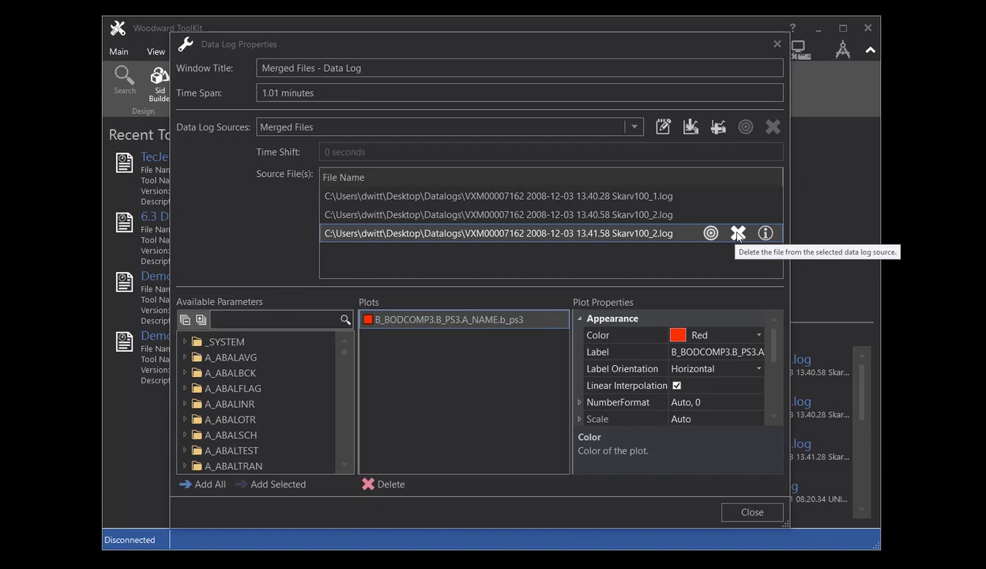
Delete the 13.41.58 Skarv100_2.log file from the merged source and fit the chart to the full time range
click(738, 233)
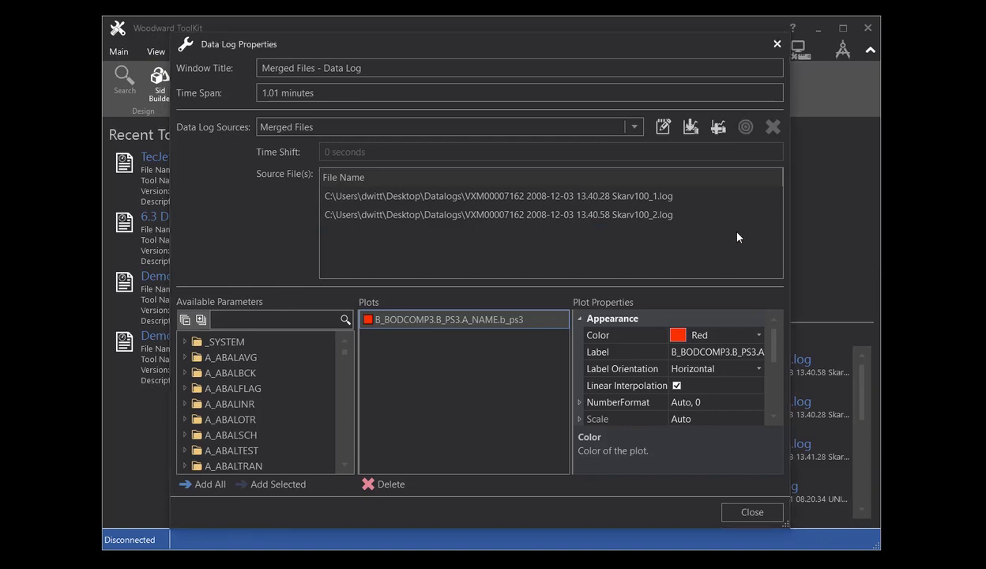
click(743, 512)
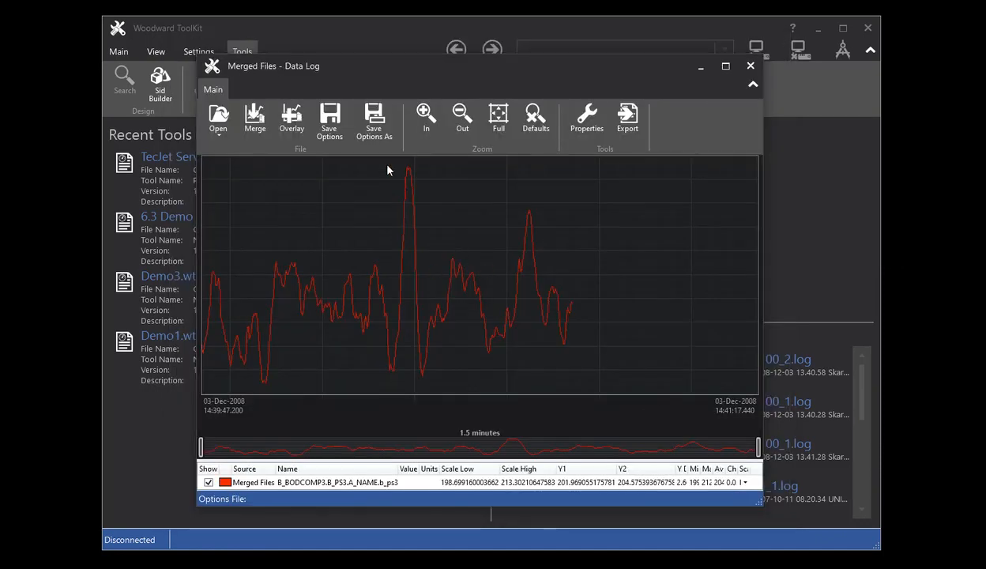
click(499, 117)
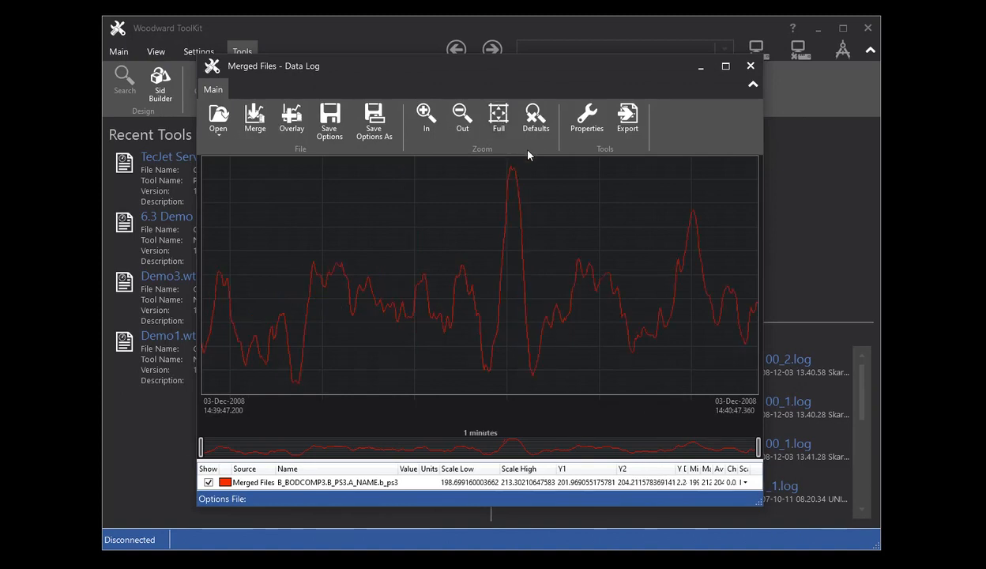
Review the file info of the 13.40.58 Skarv100_2.log source file and select both source files before closing the data log properties
click(587, 120)
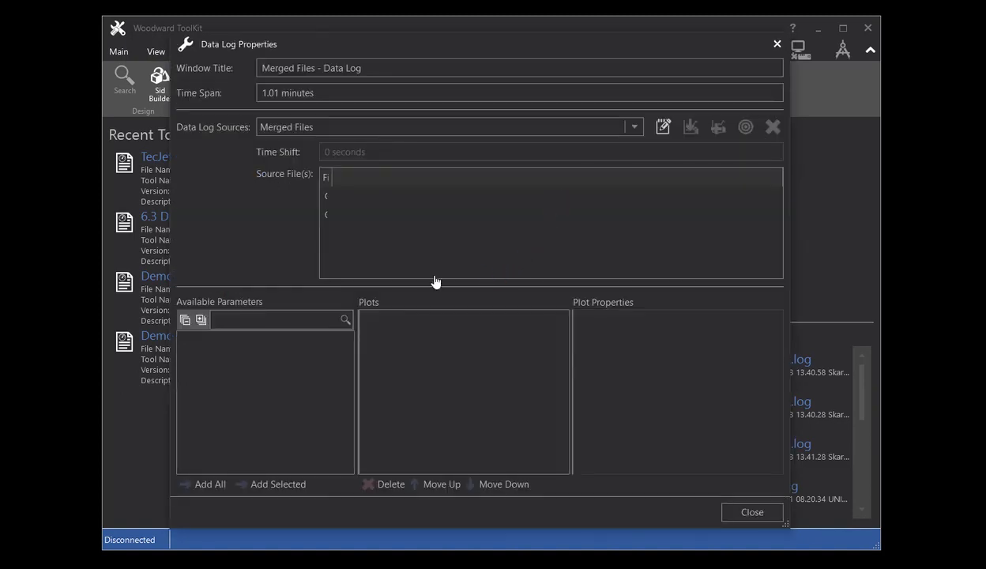
mouse_move(541, 219)
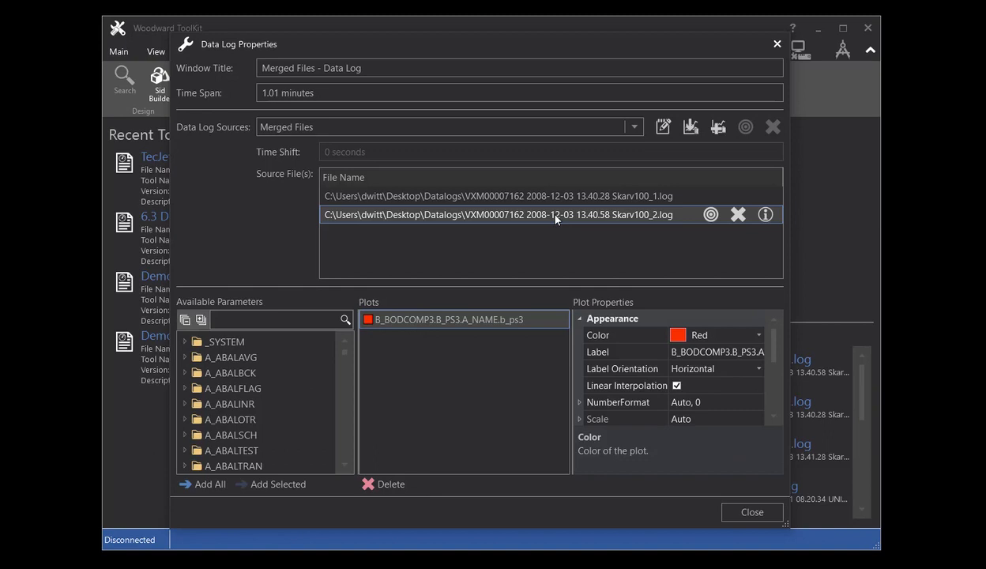
click(765, 215)
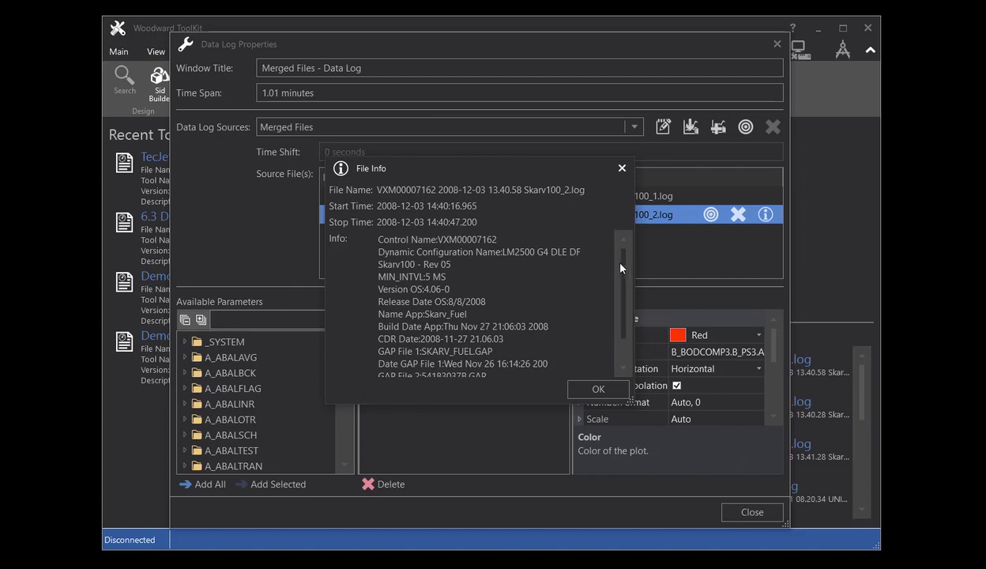
scroll(608, 267, down, 2)
drag(621, 288, 621, 260)
click(583, 390)
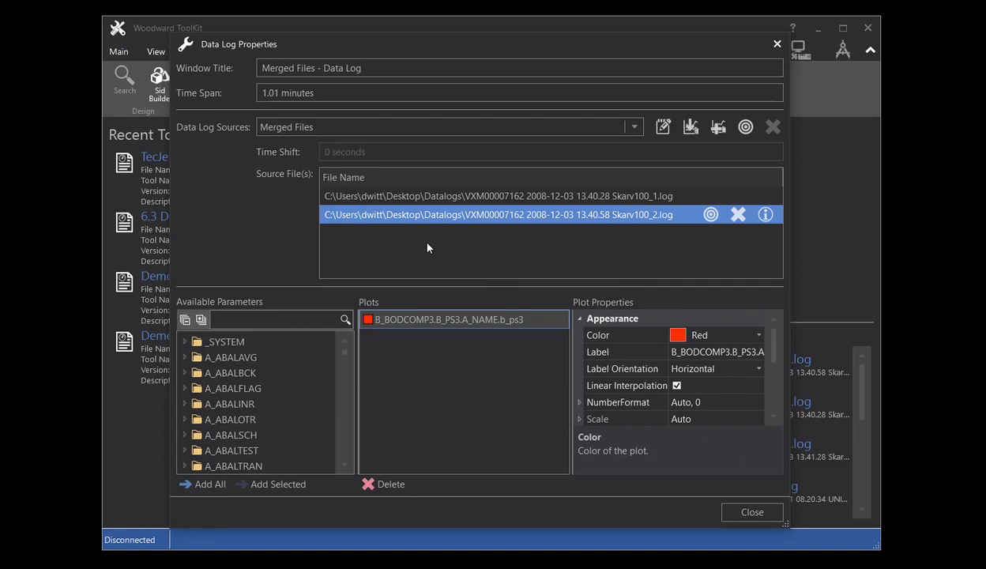
ctrl+click(521, 196)
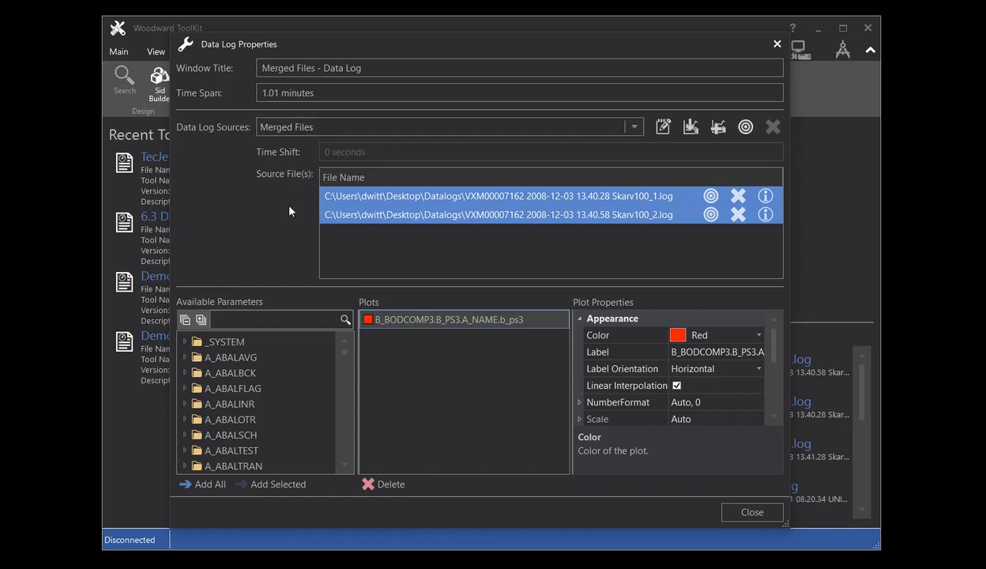
click(751, 512)
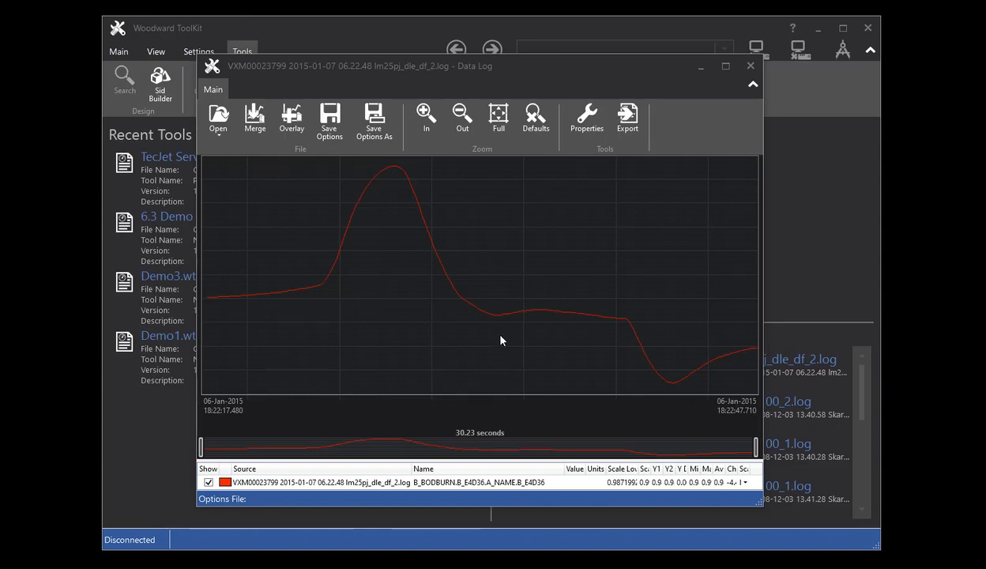
click(291, 120)
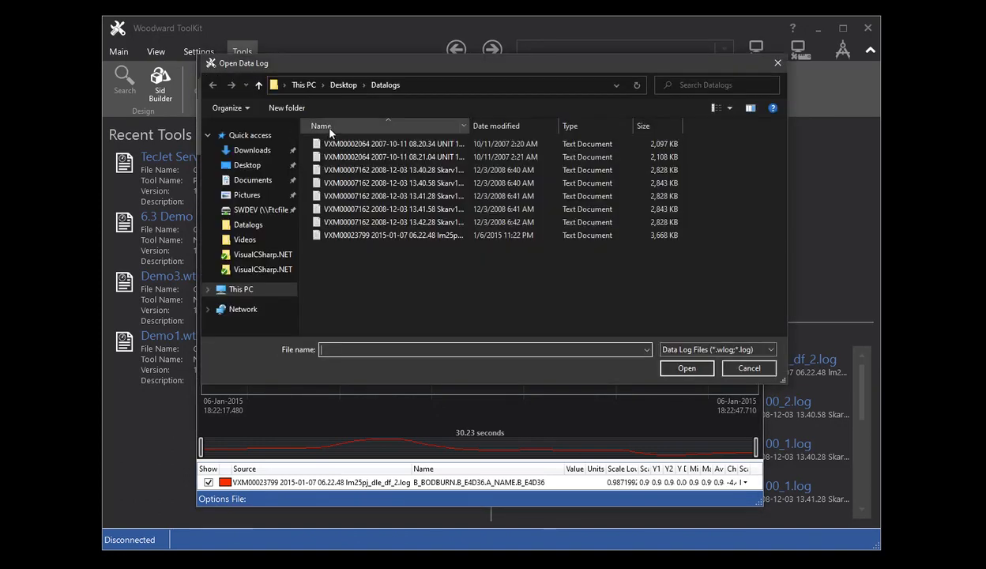
click(380, 144)
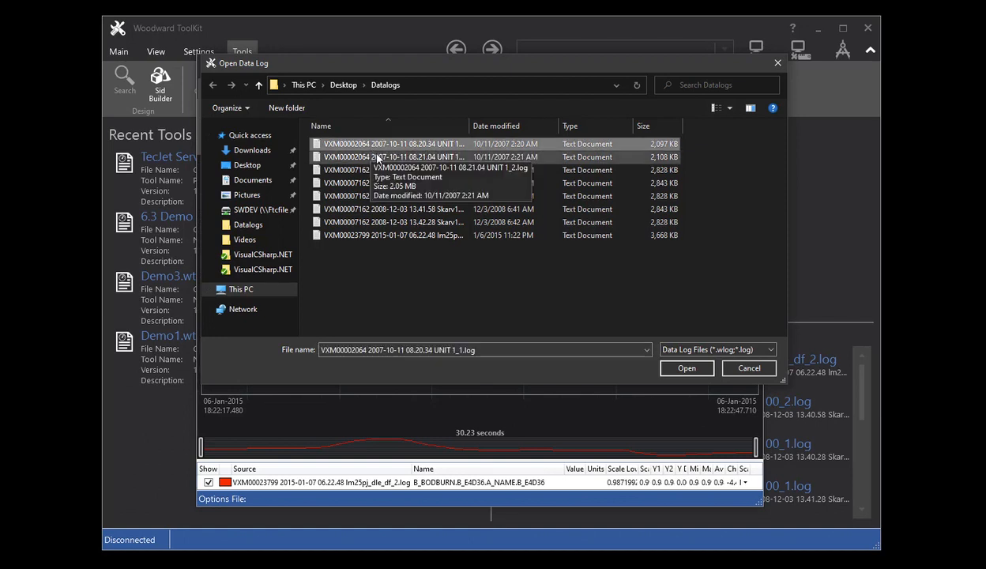
ctrl+click(378, 158)
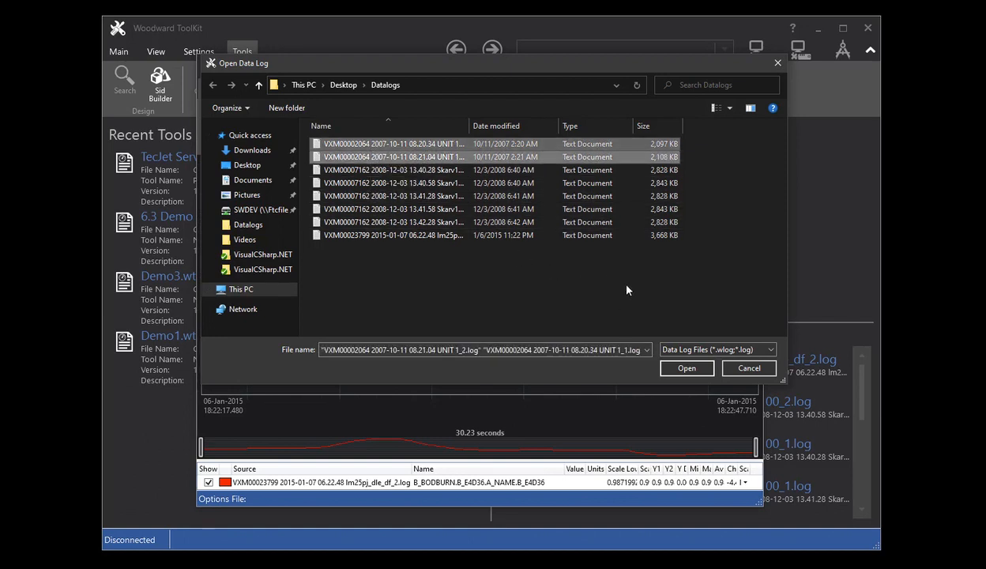
click(686, 369)
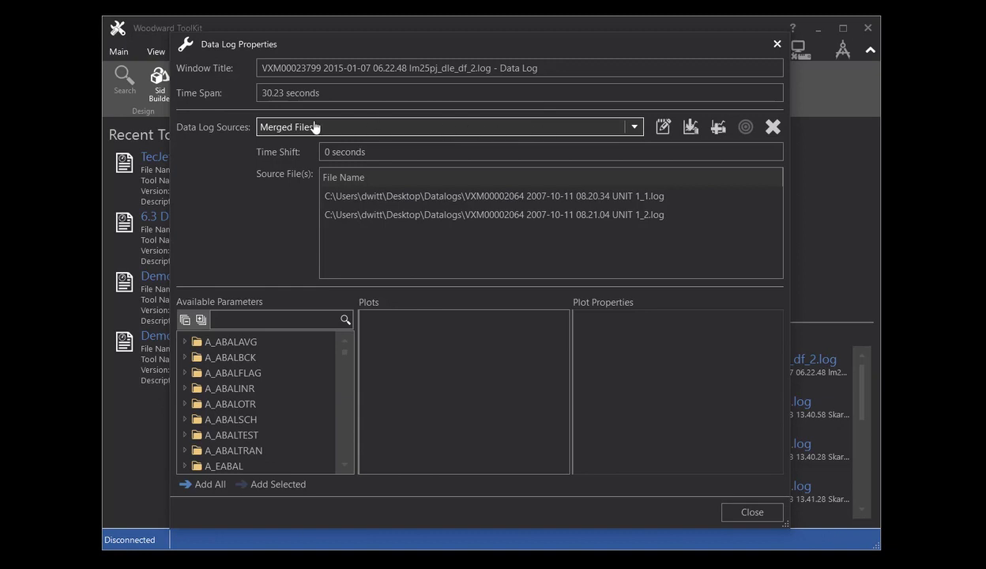
Review the source file and plots of the VXM00023799 lm25pj_dle_df_2.log source, and return to the Merged Files source
click(635, 129)
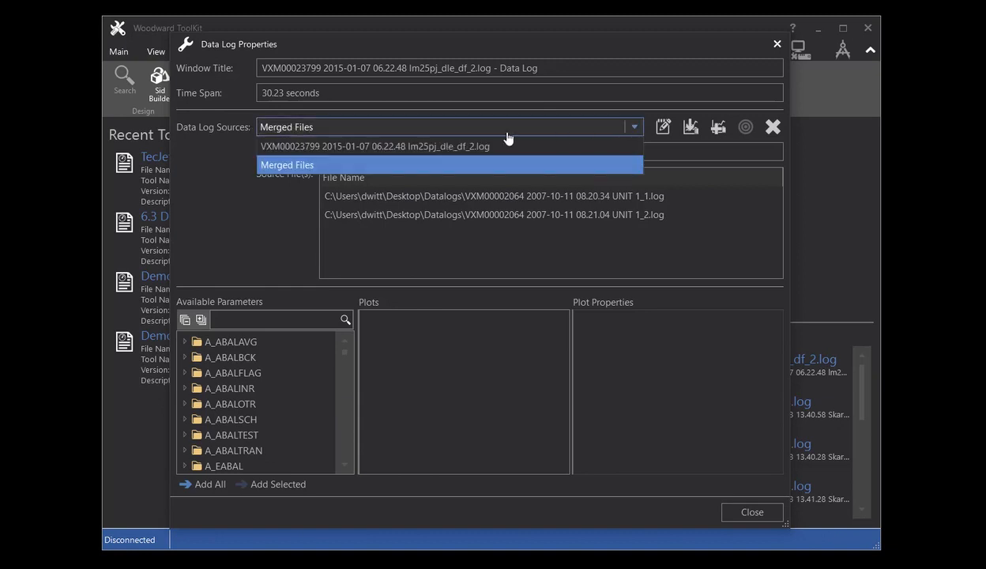
click(451, 147)
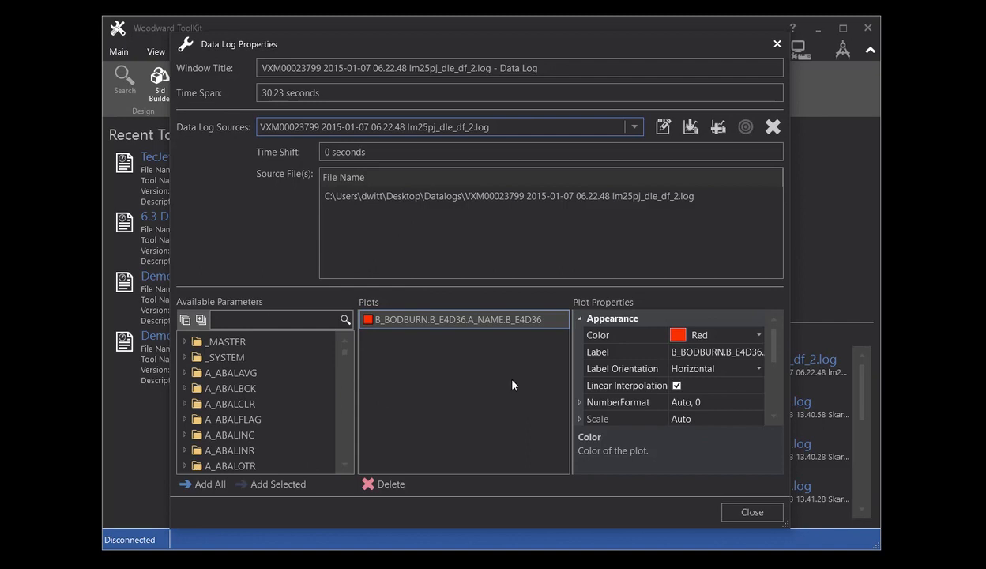
click(616, 131)
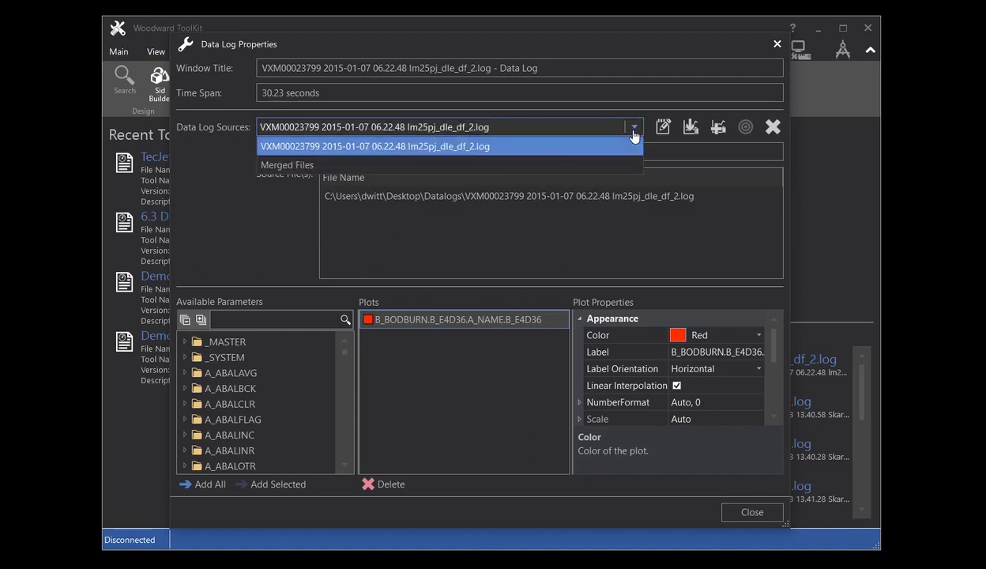
click(374, 164)
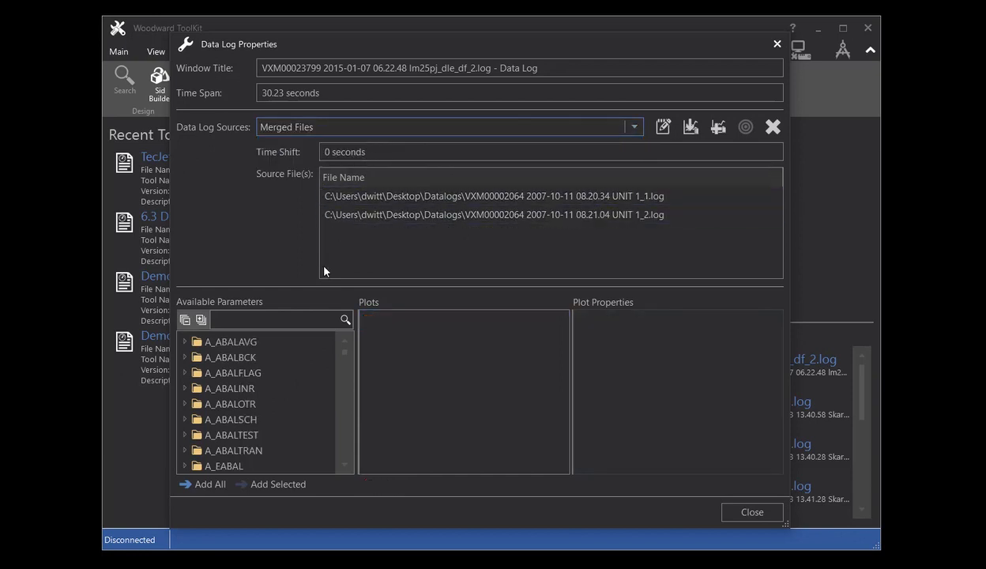
Plot the B_WFQPERR parameter of B_BODWFQP from the Merged Files source and set its plot color to Yellow
scroll(268, 408, down, 3)
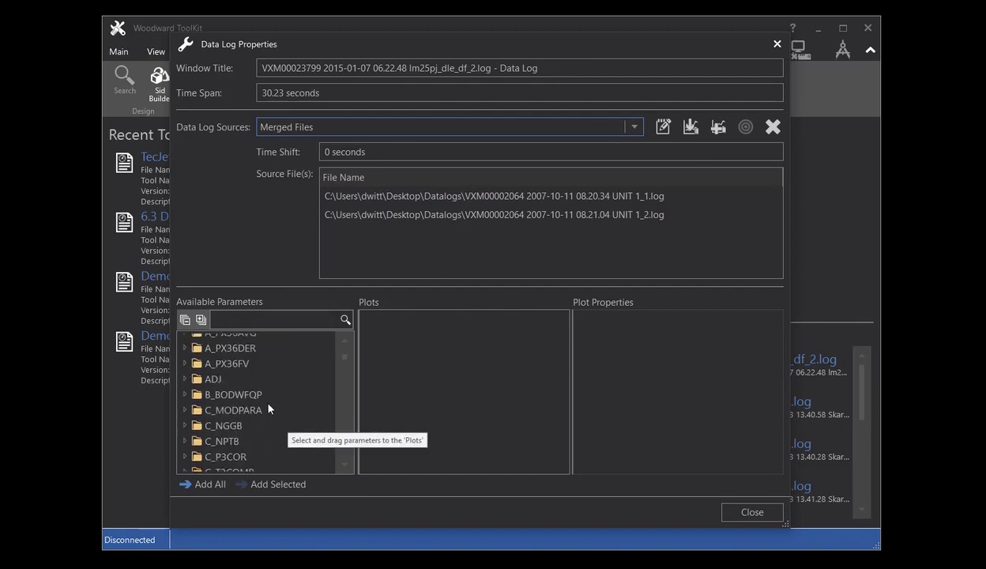
scroll(268, 408, down, 1)
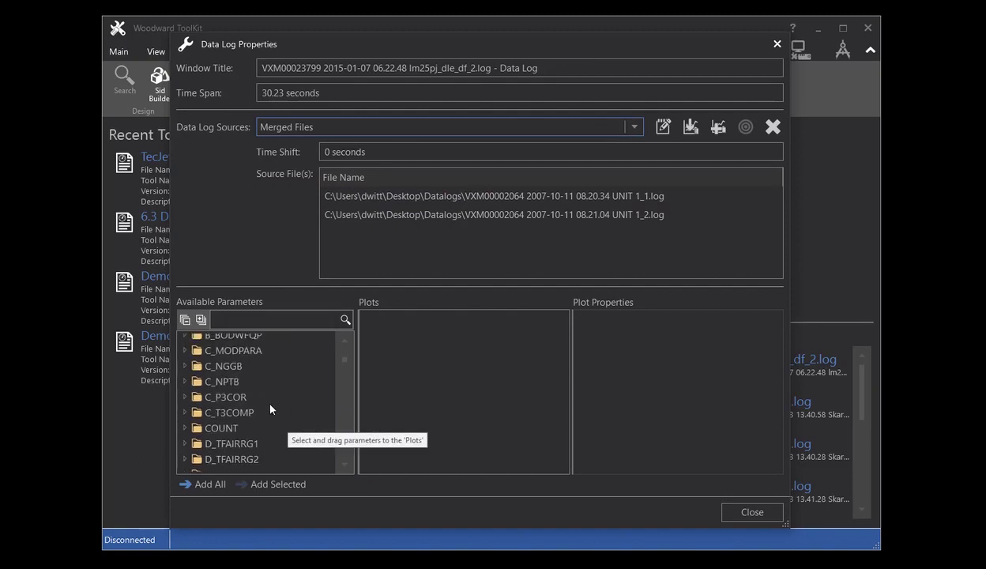
scroll(270, 408, up, 1)
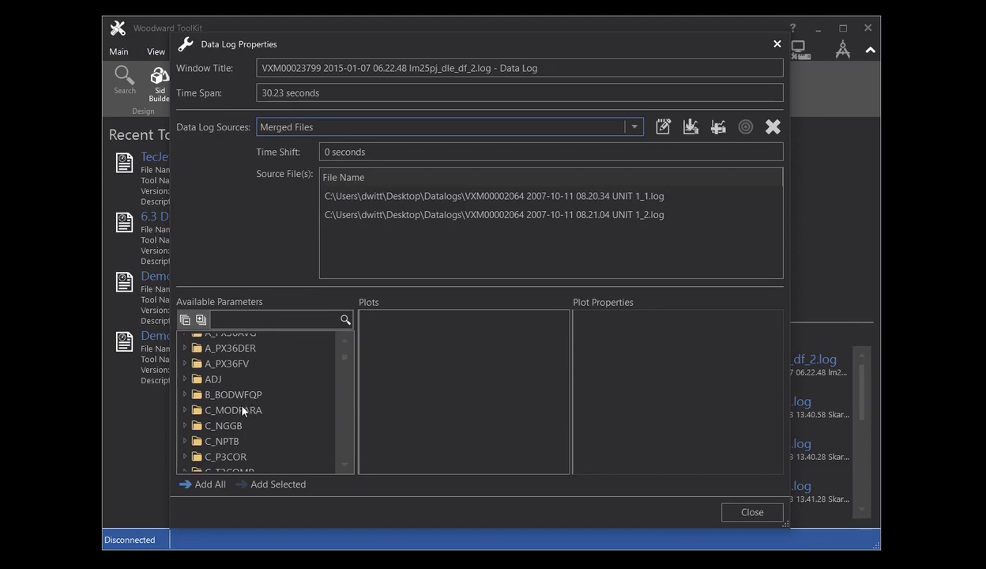
click(185, 394)
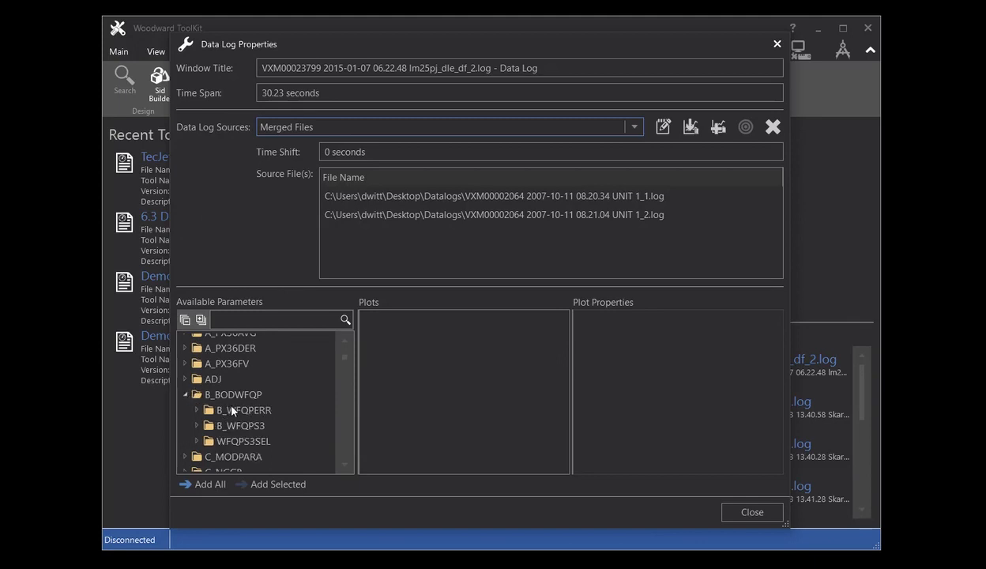
drag(225, 411, 500, 408)
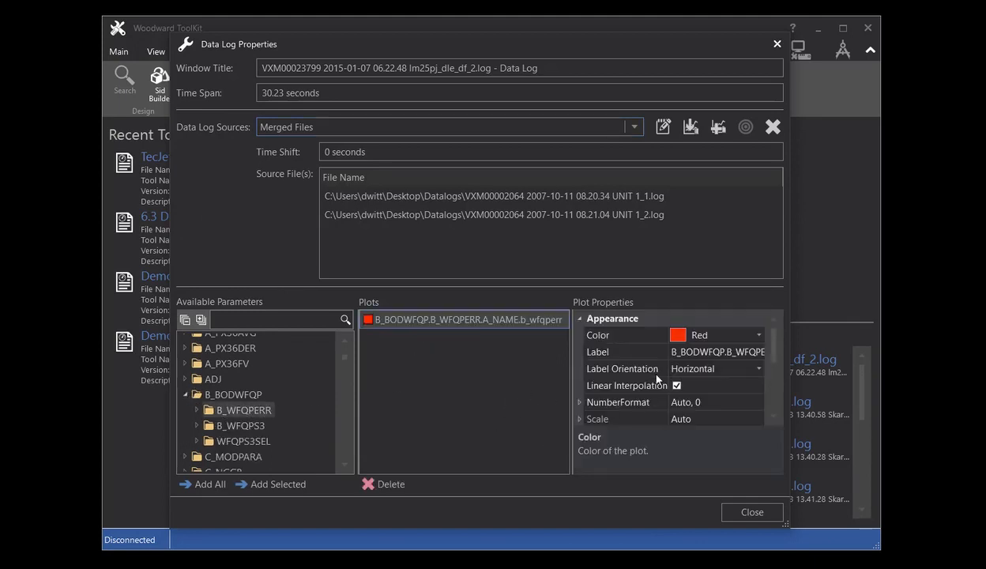
click(760, 336)
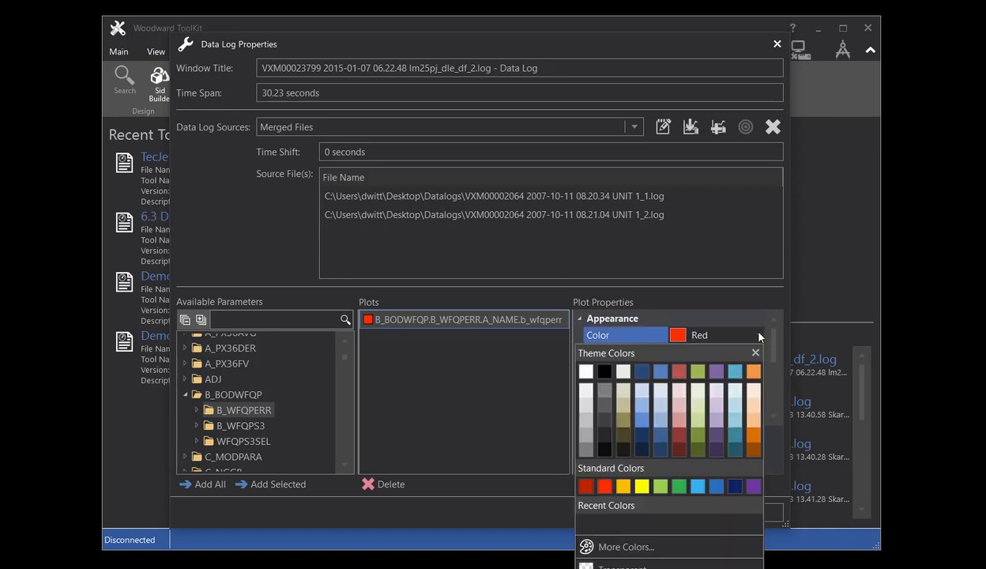
click(642, 486)
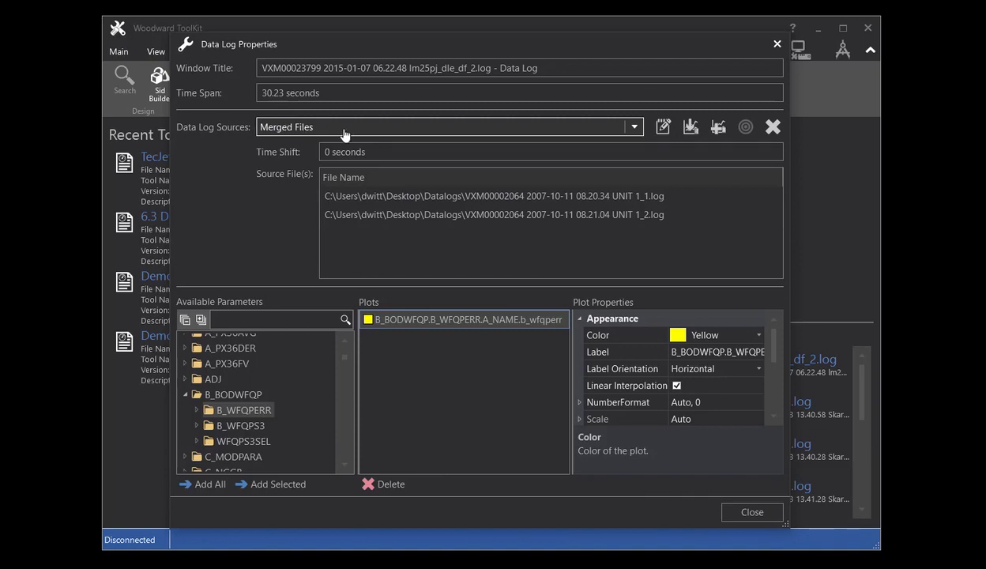
Rename the Merged Files source as My Merged Files, check it in the source list and close the data log properties
click(664, 128)
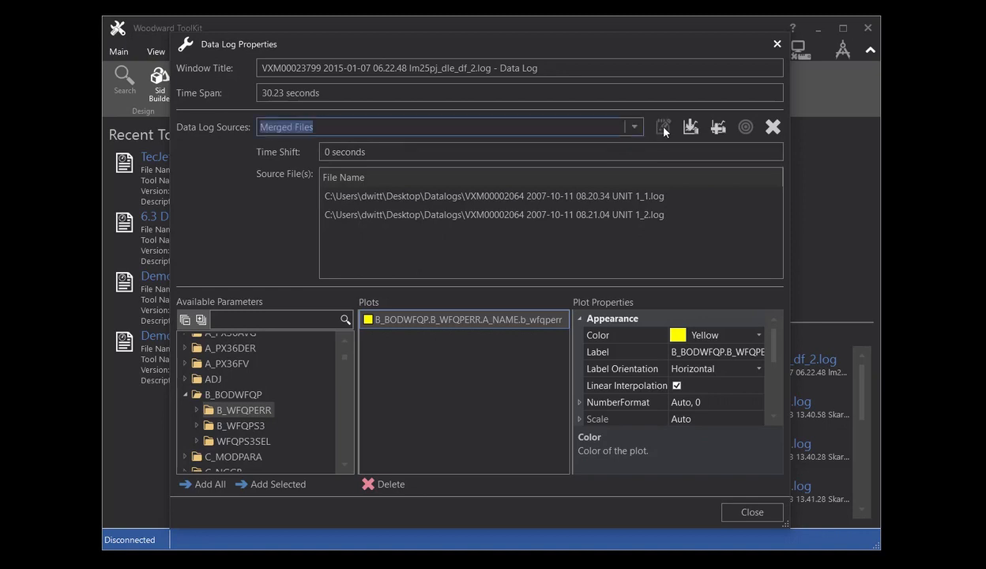
click(262, 128)
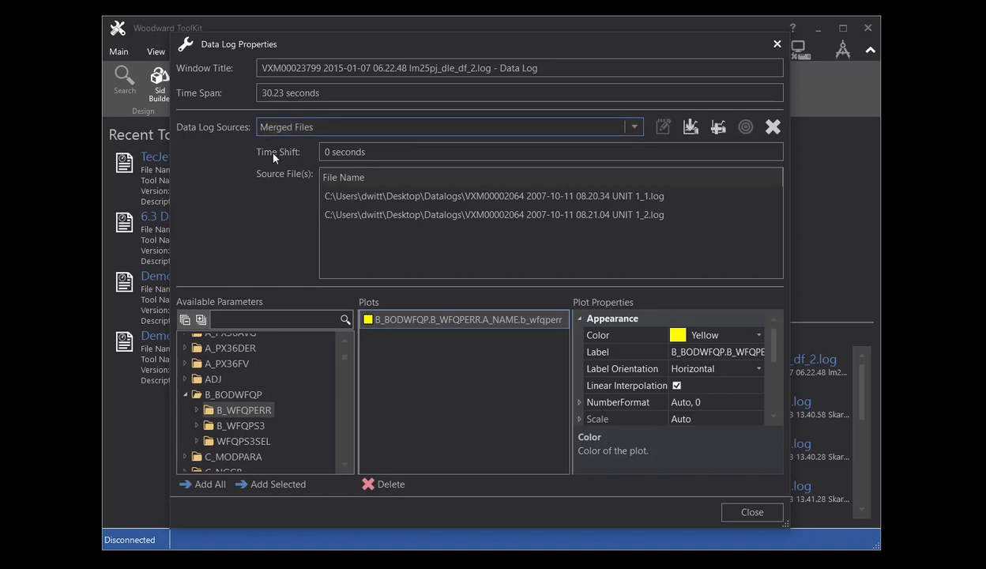
text(My)
key(Return)
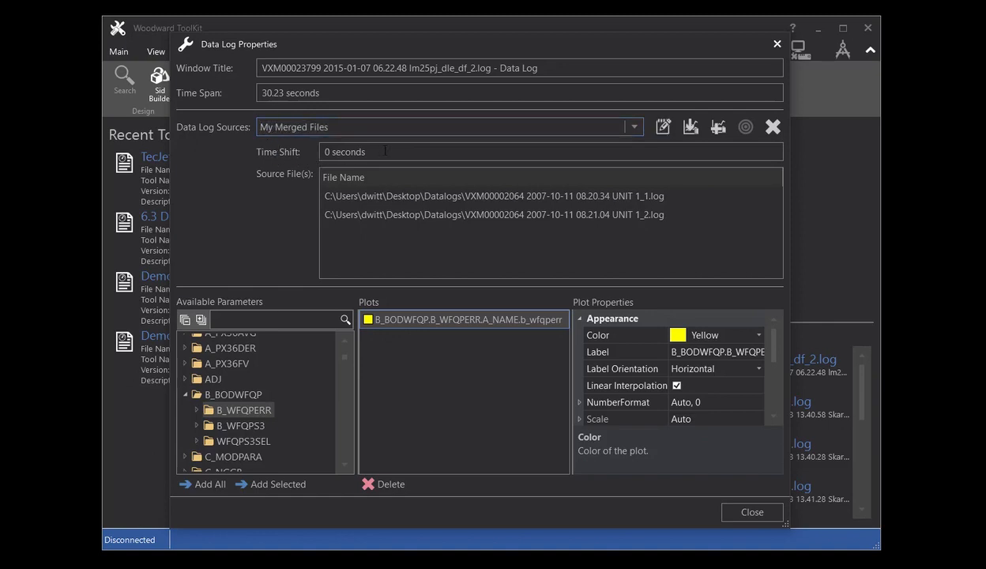
click(636, 127)
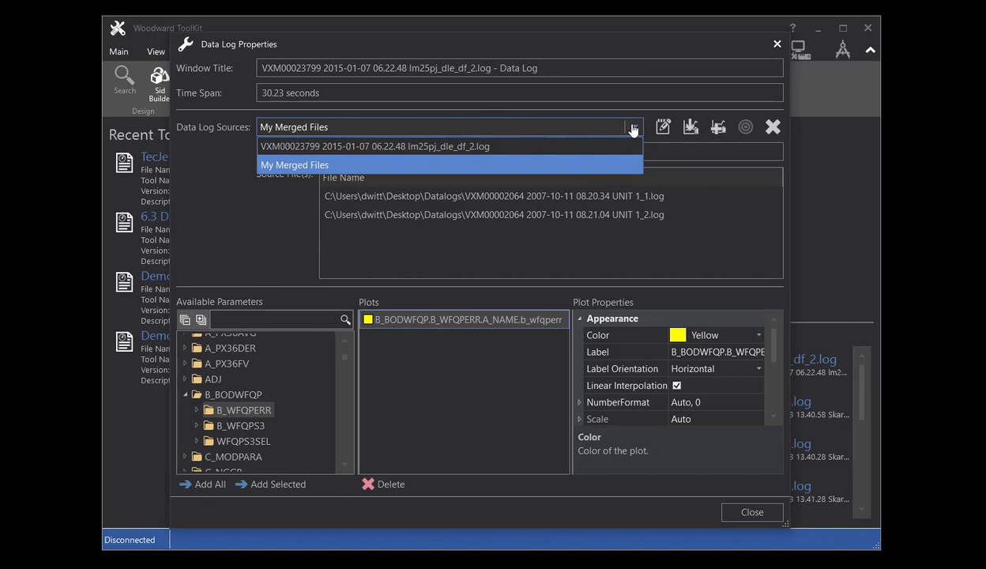
click(596, 130)
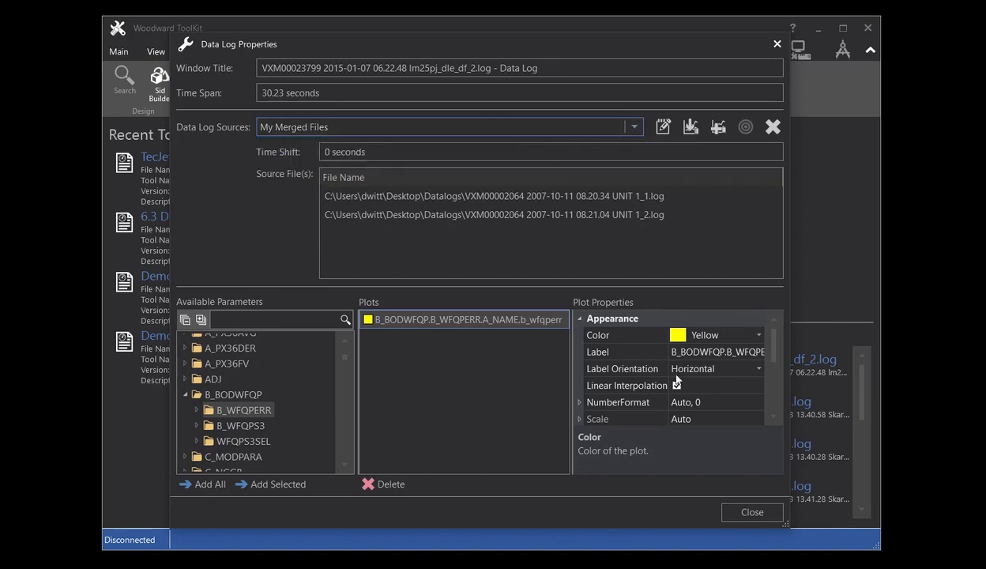
click(752, 513)
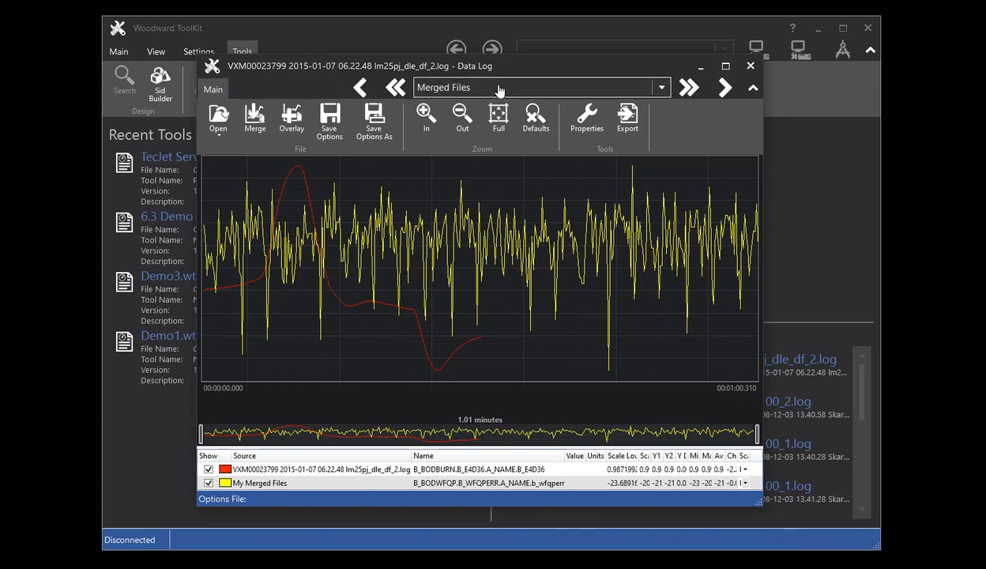
Shift the My Merged Files source about 2.41 seconds earlier on the chart and fit the chart to the full time range
click(662, 90)
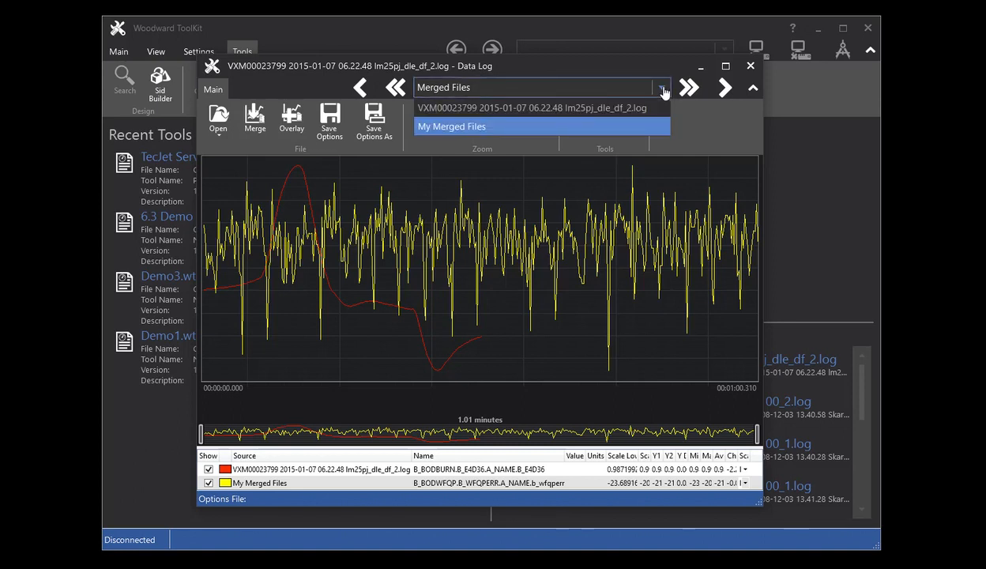
click(662, 90)
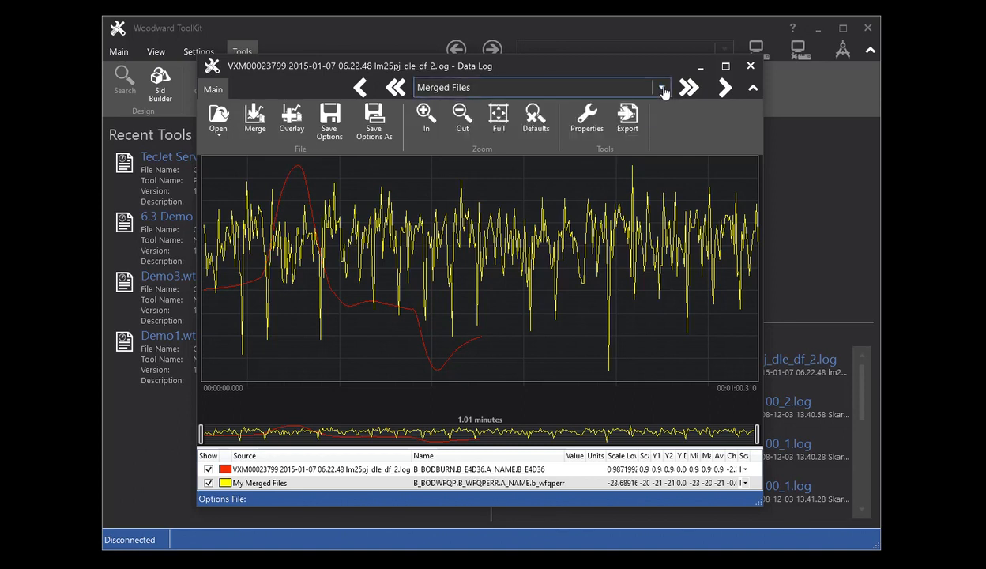
click(658, 89)
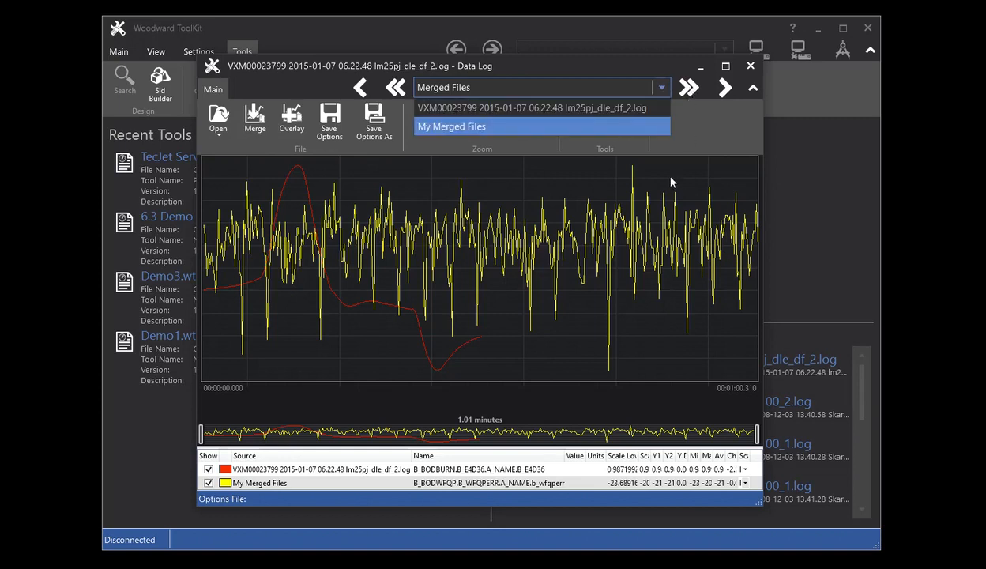
click(660, 151)
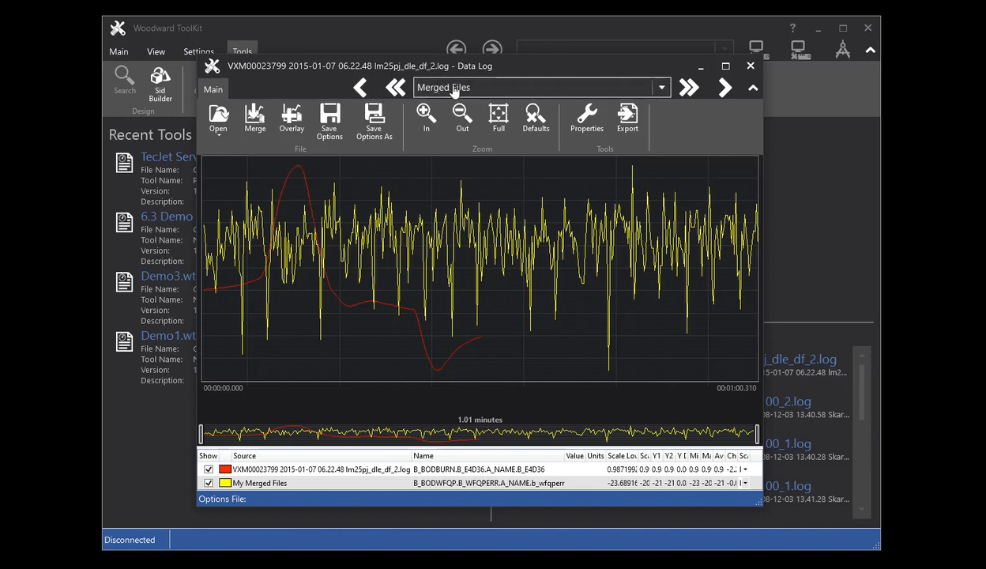
click(394, 87)
click(394, 88)
click(394, 87)
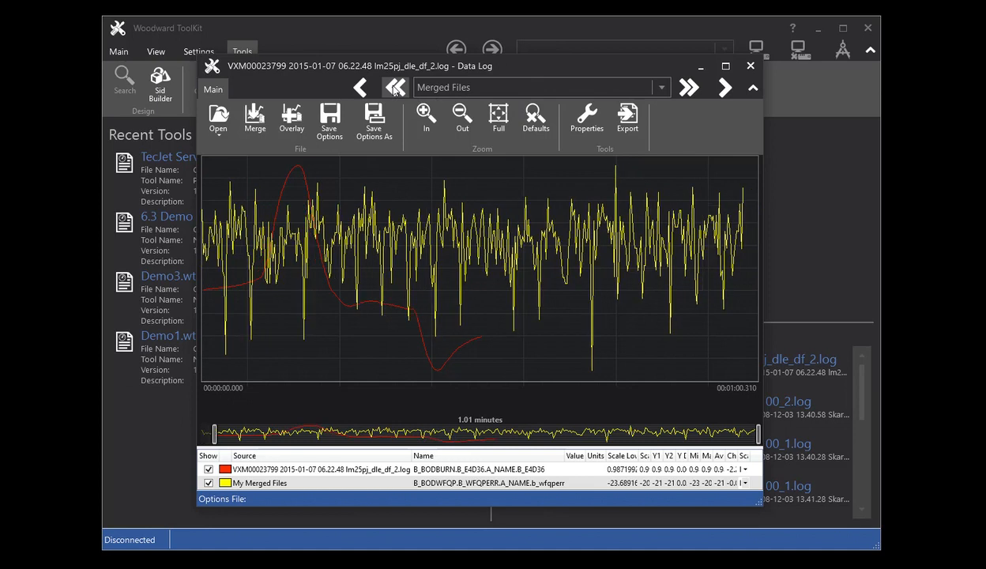
click(394, 87)
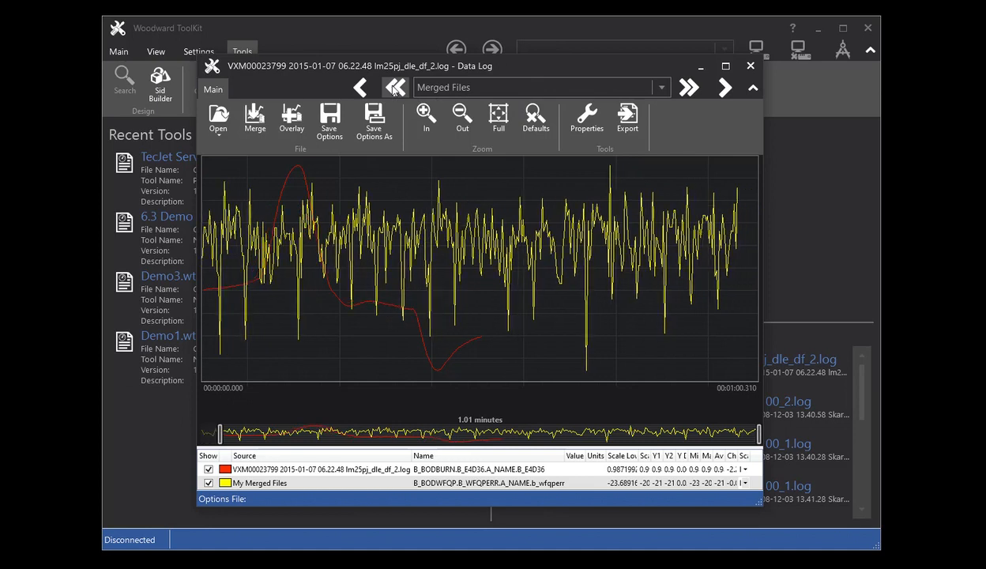
click(485, 127)
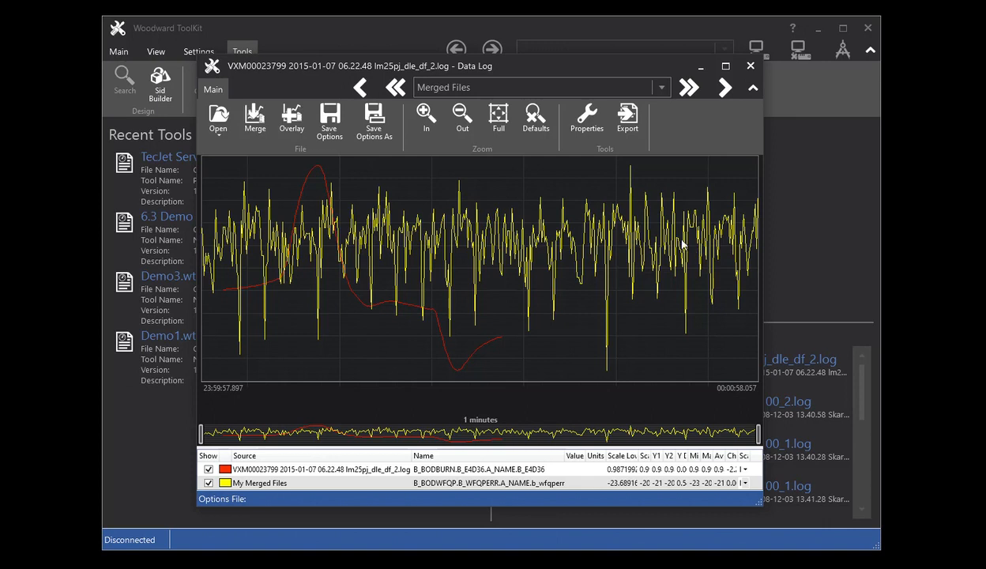
Set the time shift of the My Merged Files source to 4 seconds and close the data log properties
click(594, 122)
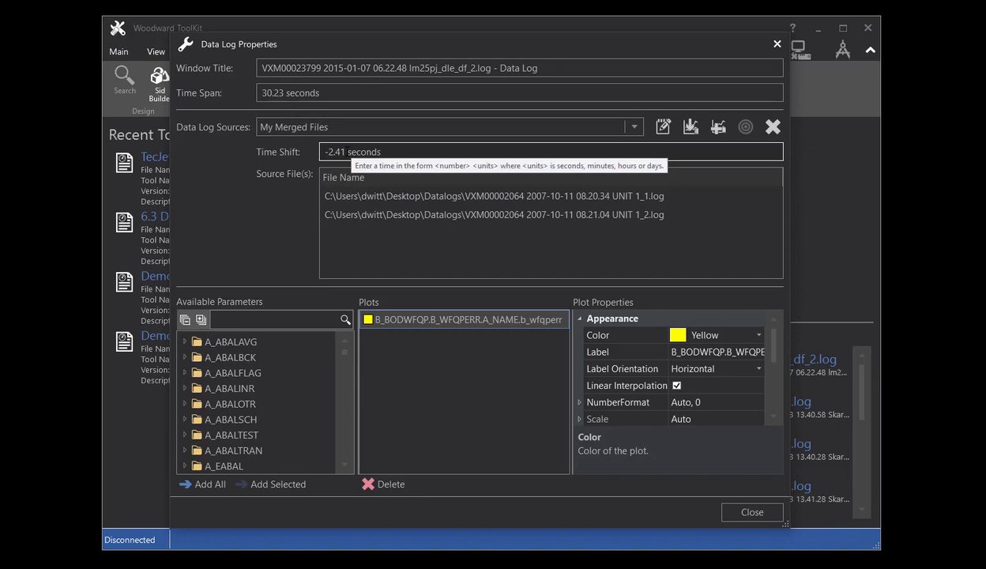
drag(347, 152, 321, 154)
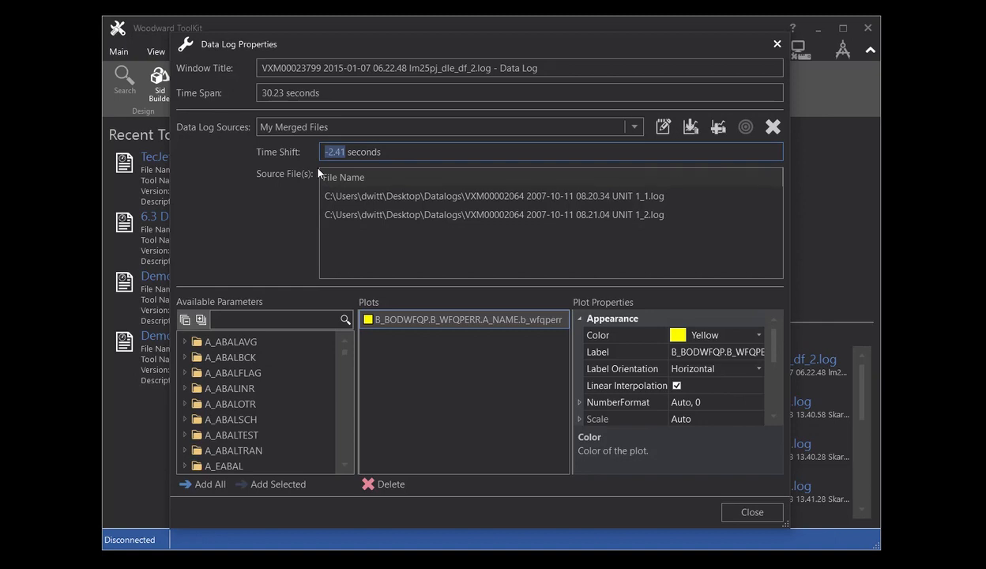
text(4)
click(739, 510)
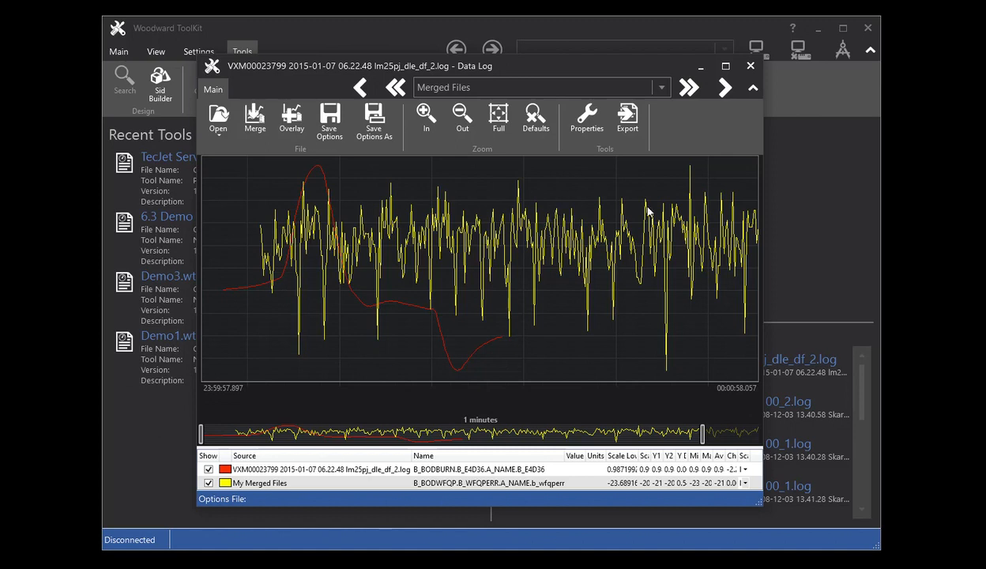
click(586, 126)
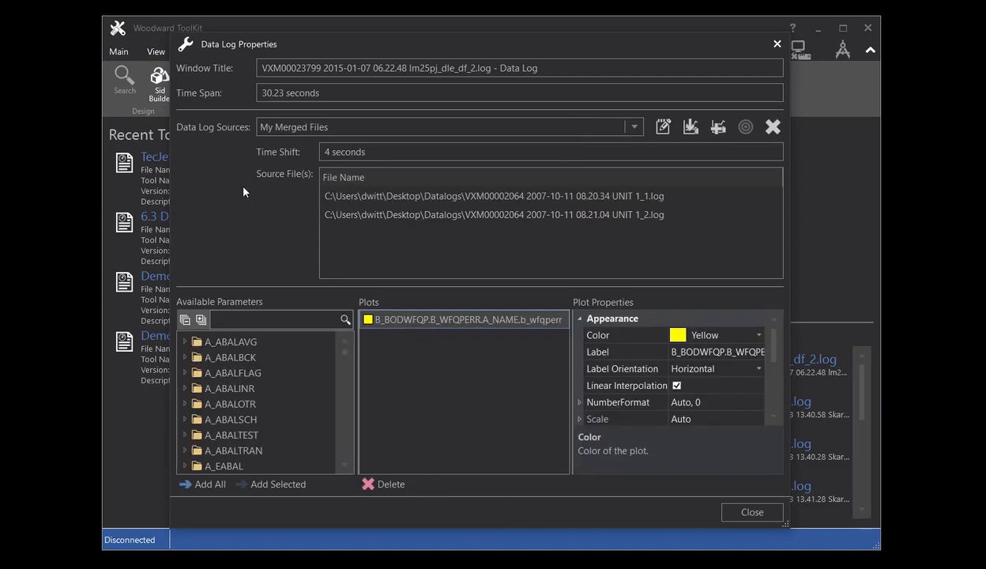
click(717, 128)
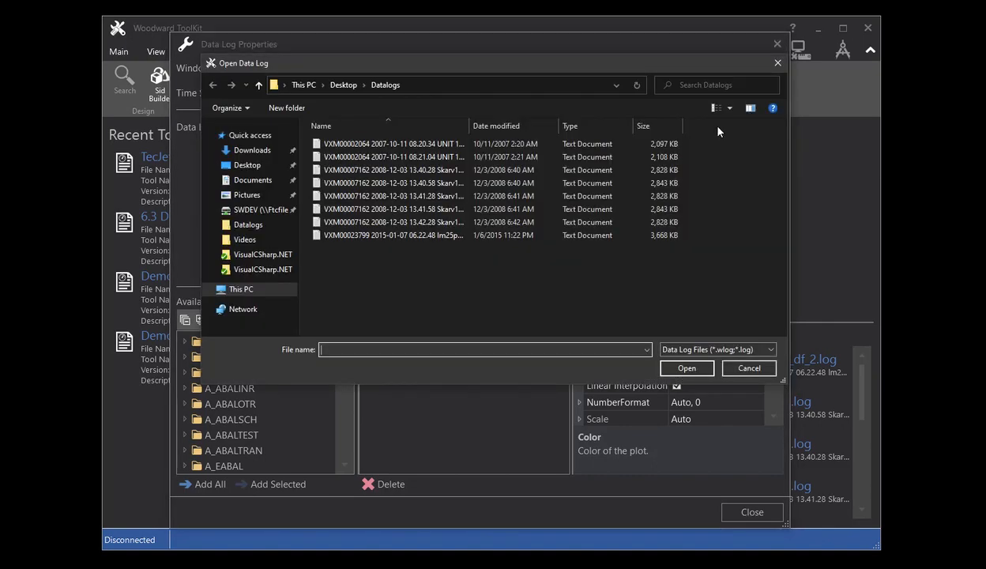
click(441, 171)
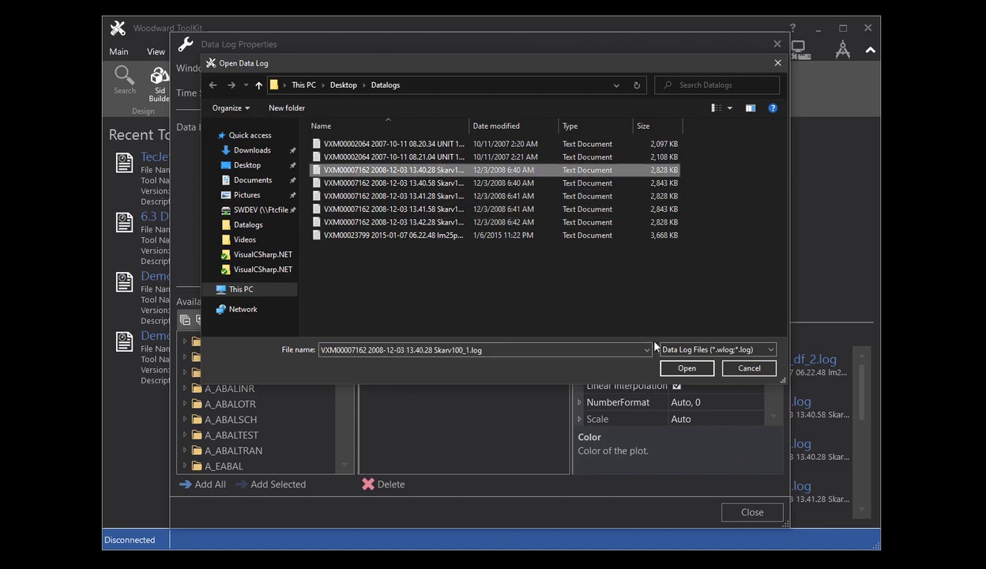
click(686, 369)
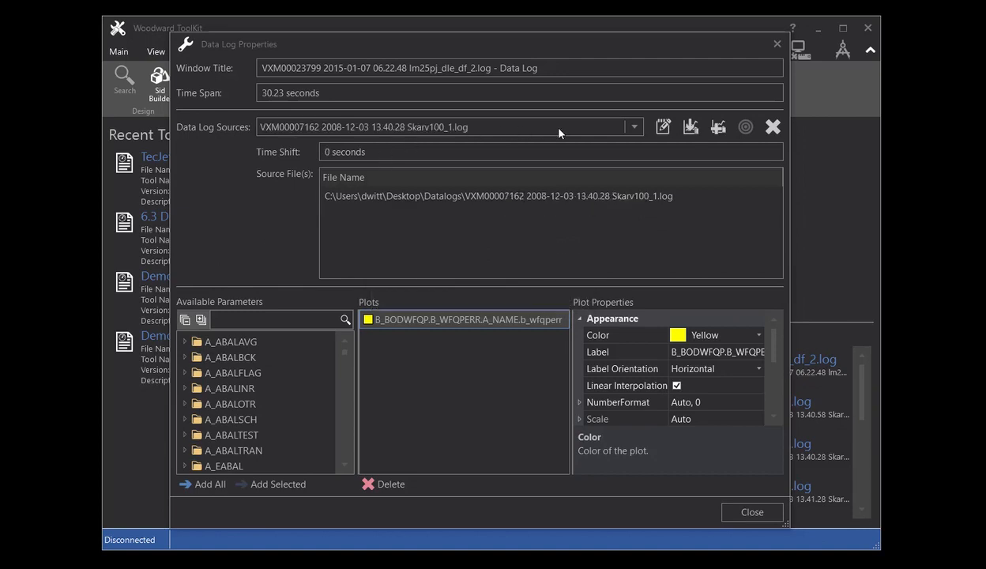
click(633, 128)
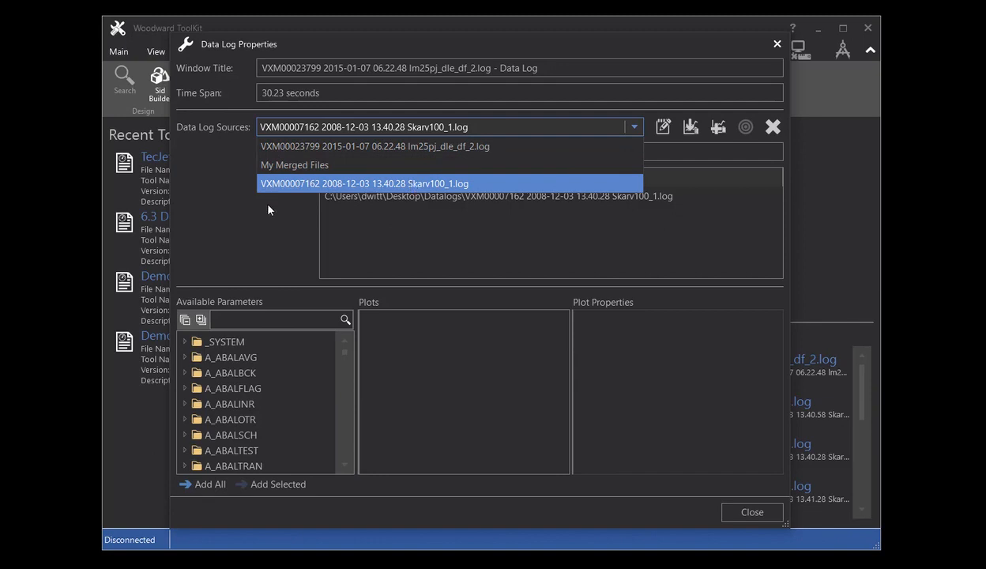
click(263, 234)
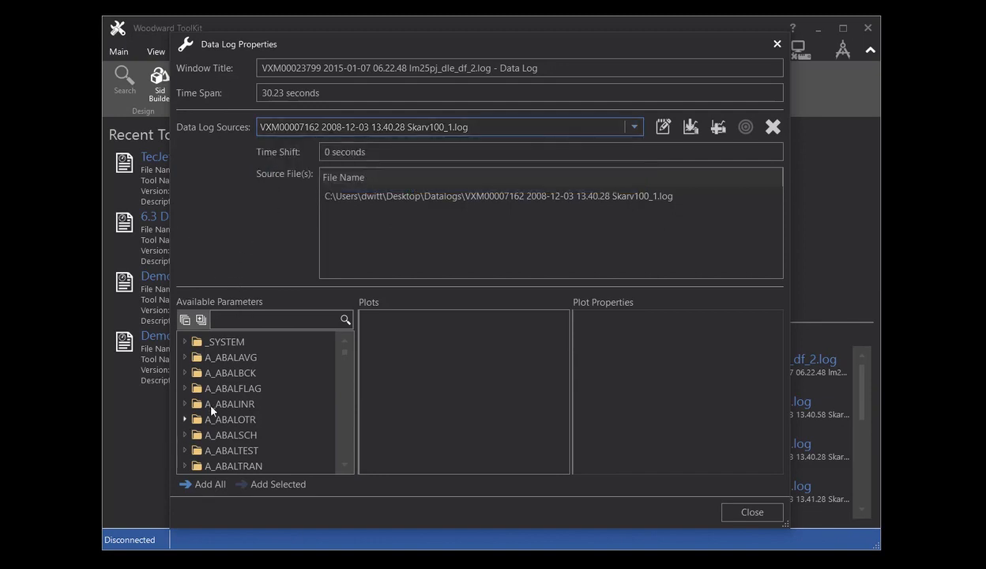
Plot the B_PS3 parameter of B_BODCOMP3 from the Skarv100_1.log source in green and return to the data log chart
scroll(211, 407, down, 6)
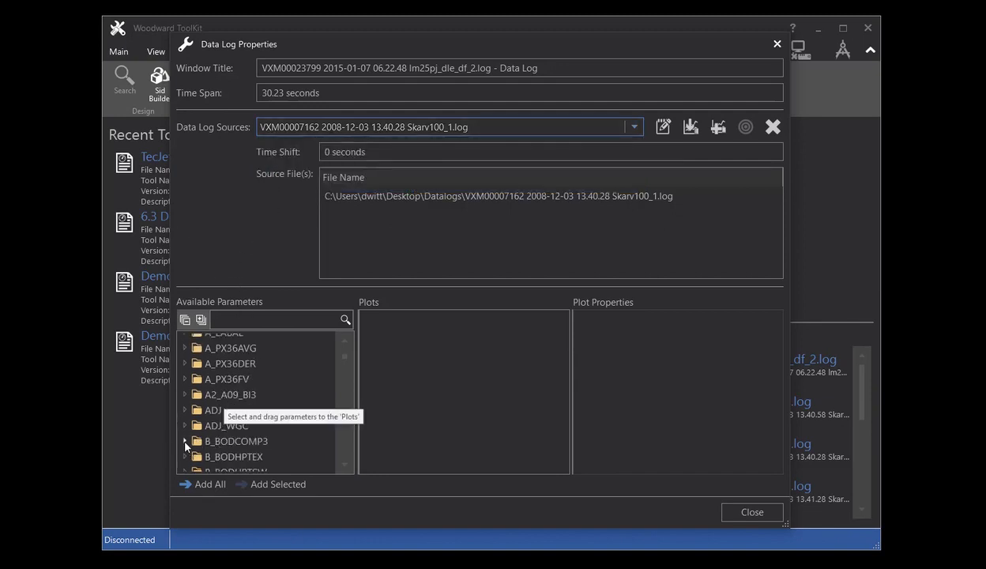
click(186, 442)
click(225, 457)
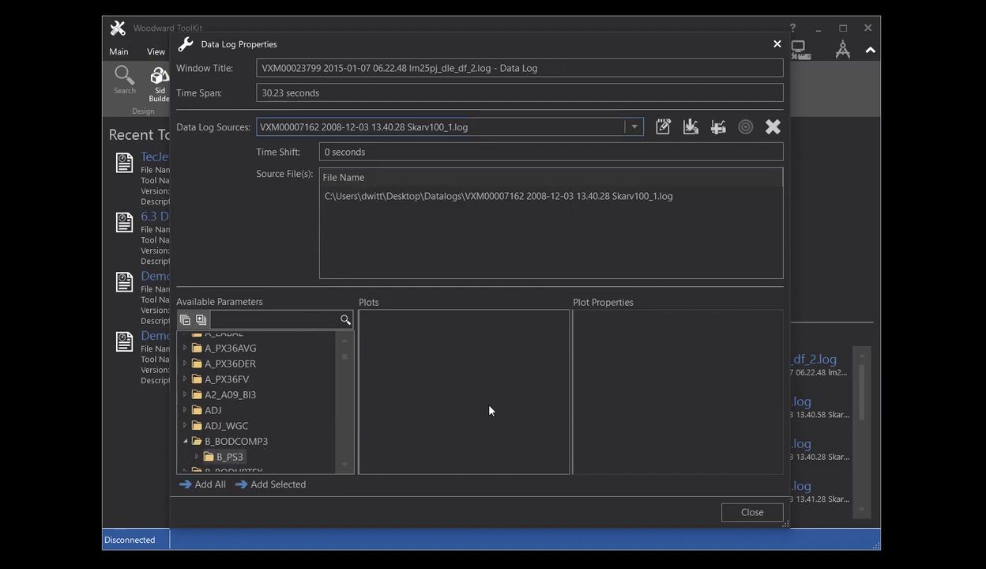
drag(489, 410, 506, 387)
click(758, 336)
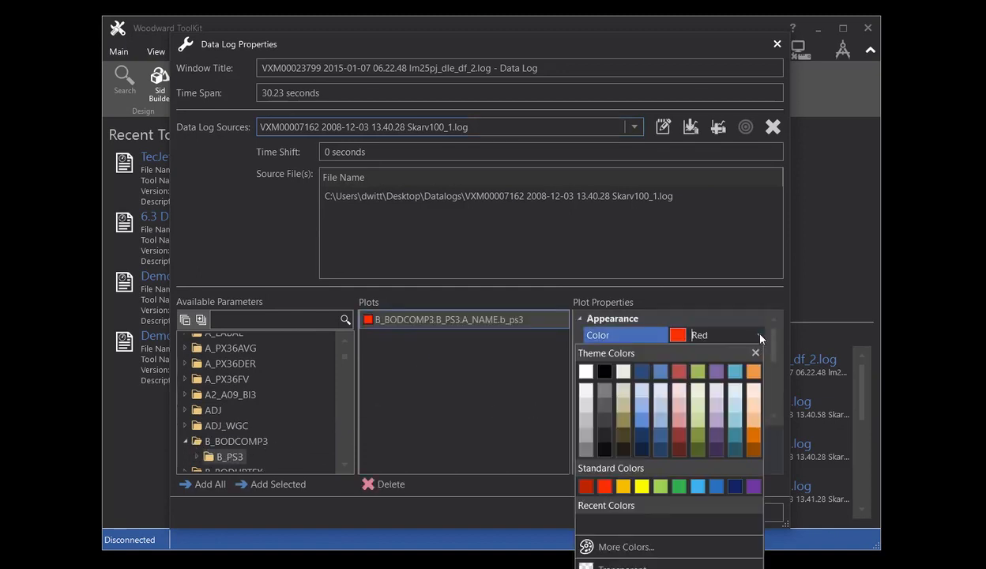
click(679, 486)
click(750, 513)
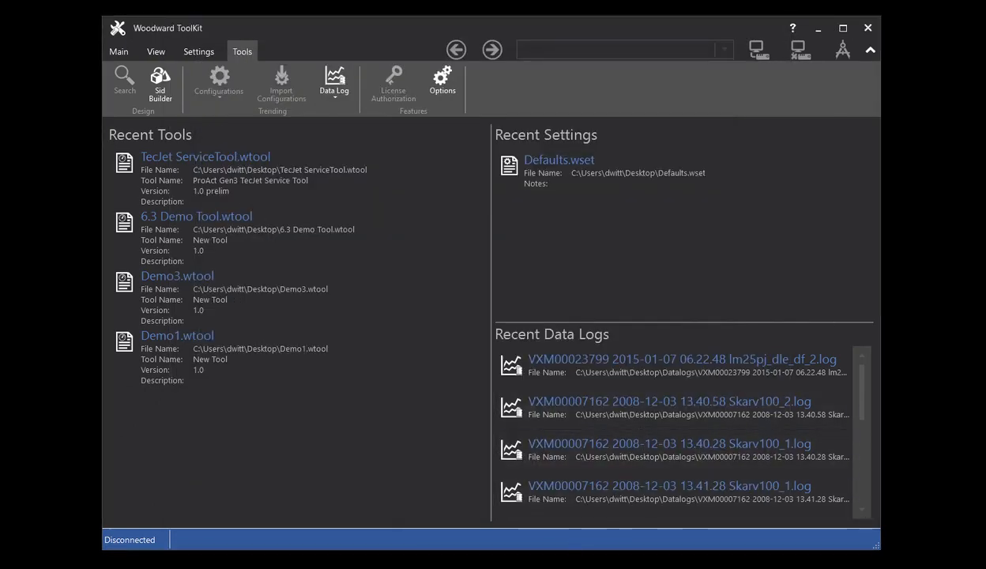
click(585, 557)
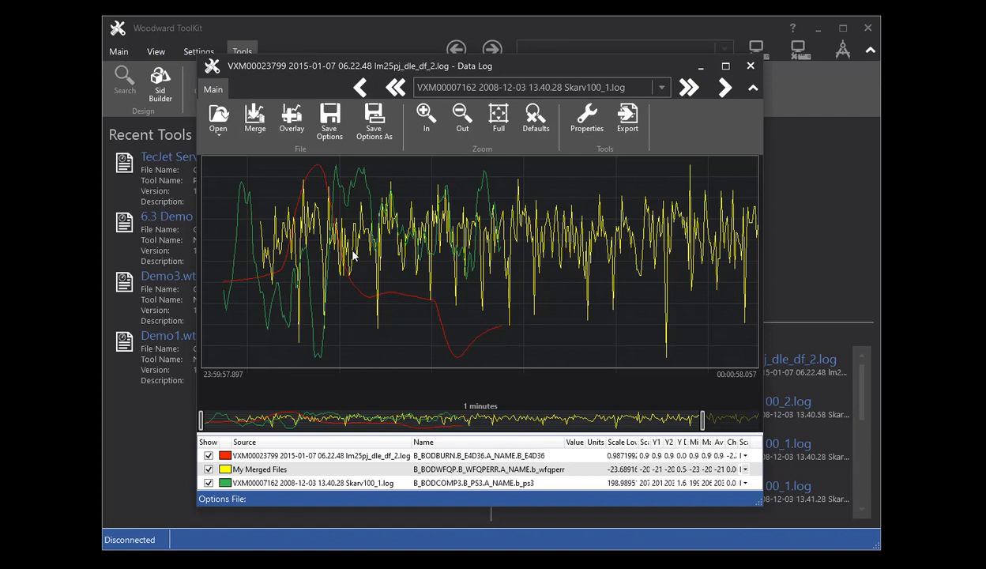
click(586, 122)
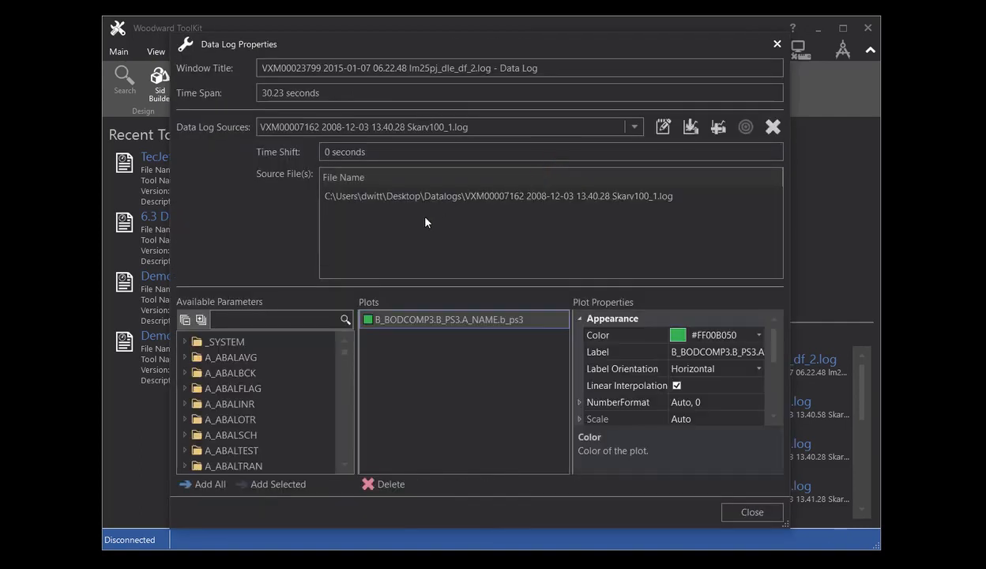
click(631, 129)
click(475, 147)
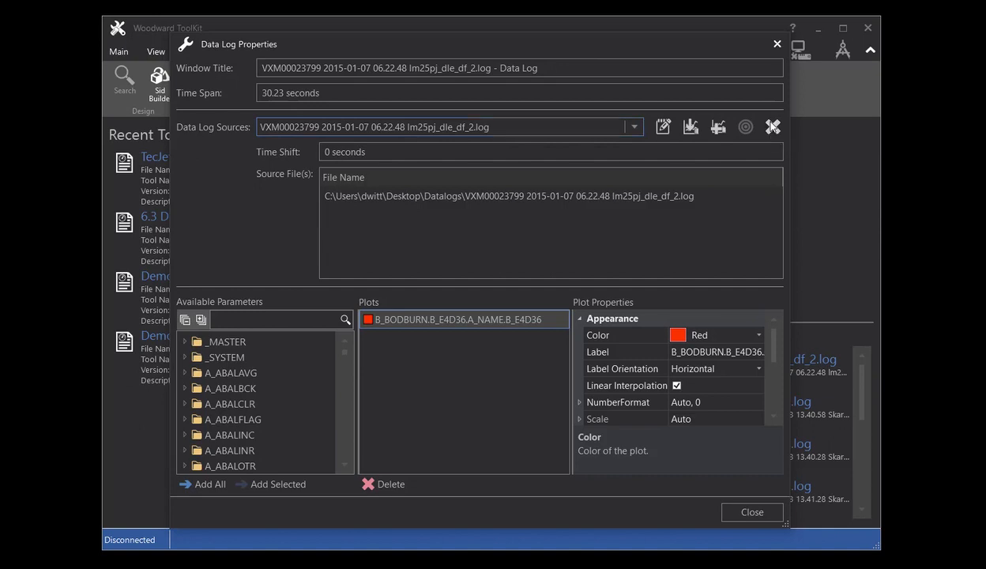
click(775, 129)
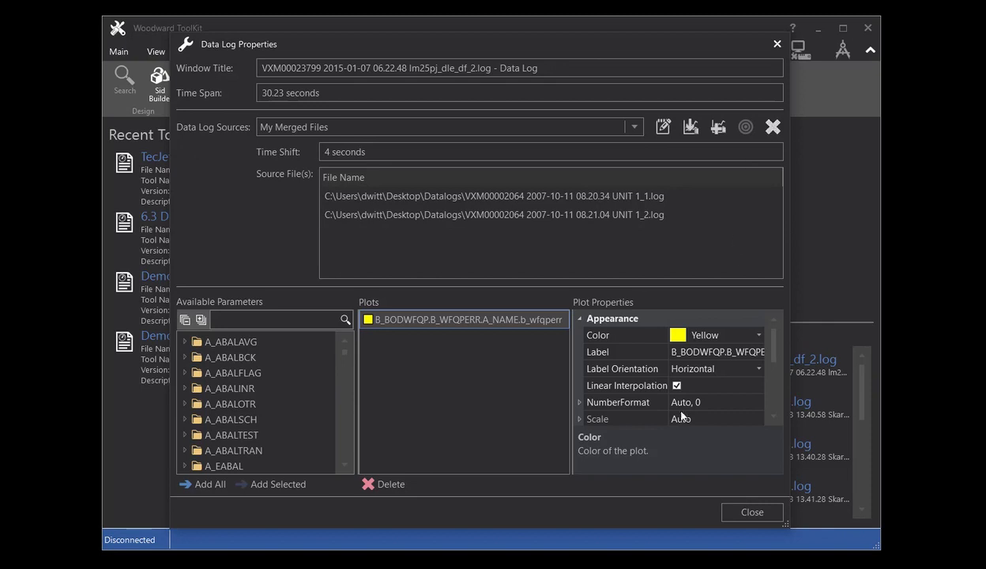
click(751, 512)
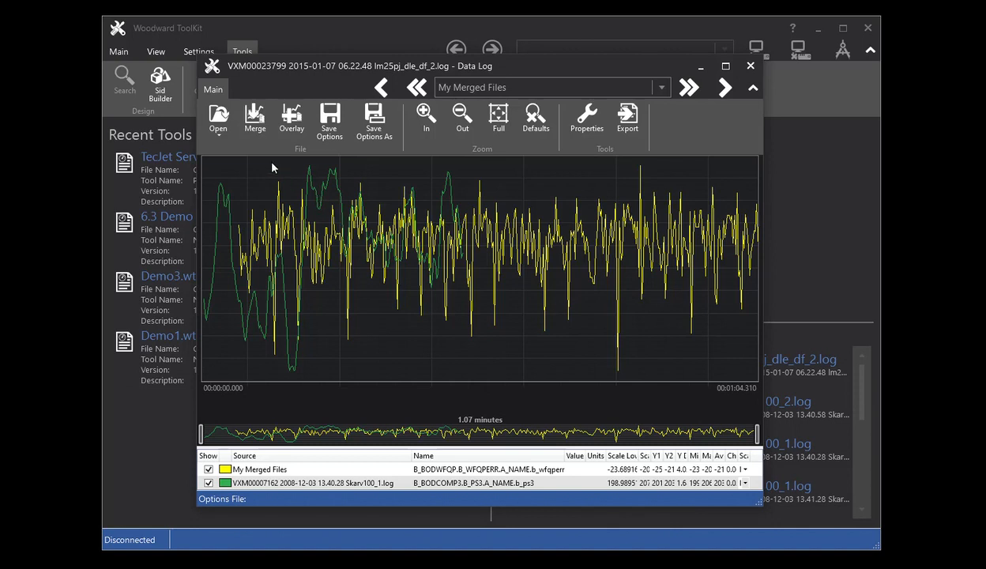
Save the data log options as Test.wdlop in the Datalogs folder, replacing the existing file
click(379, 117)
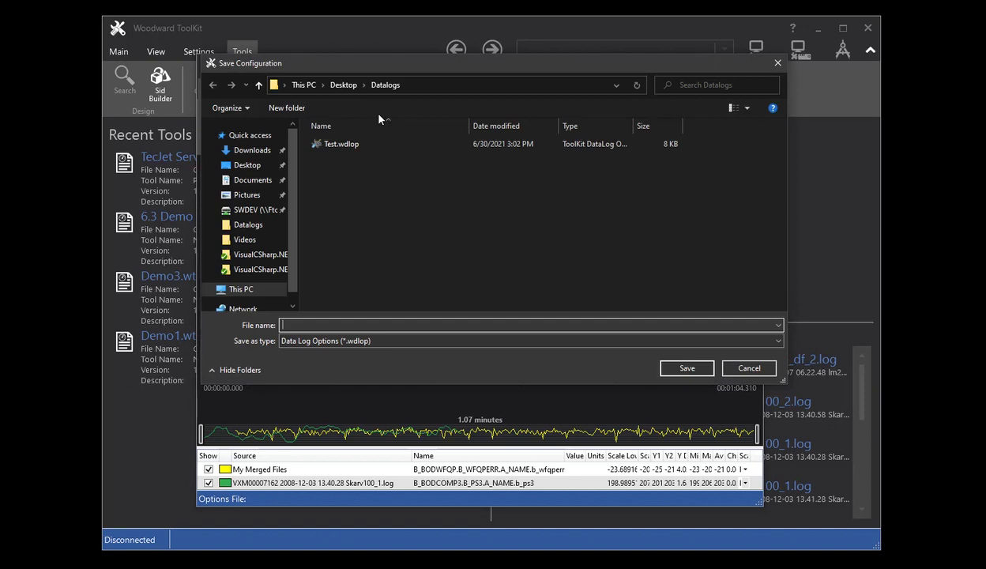
click(348, 146)
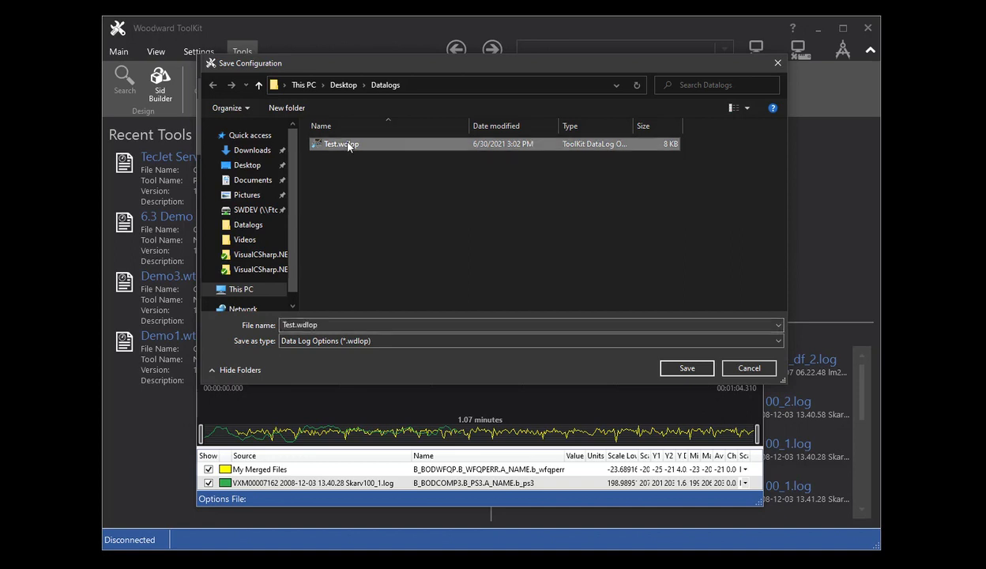
click(687, 368)
click(518, 370)
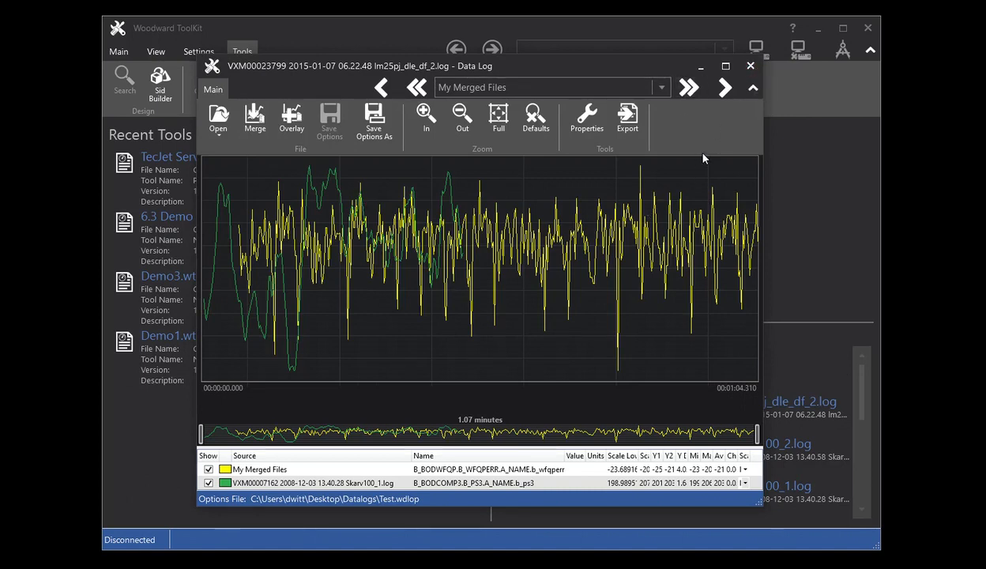
Close the data log window and reopen the saved Test.wdlop options file from the recent data logs
click(750, 67)
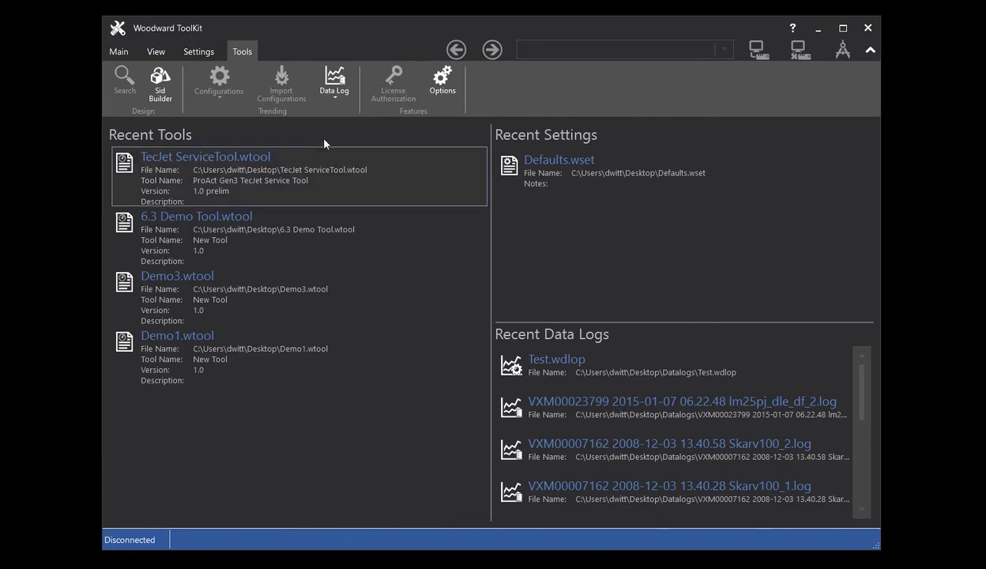
click(336, 93)
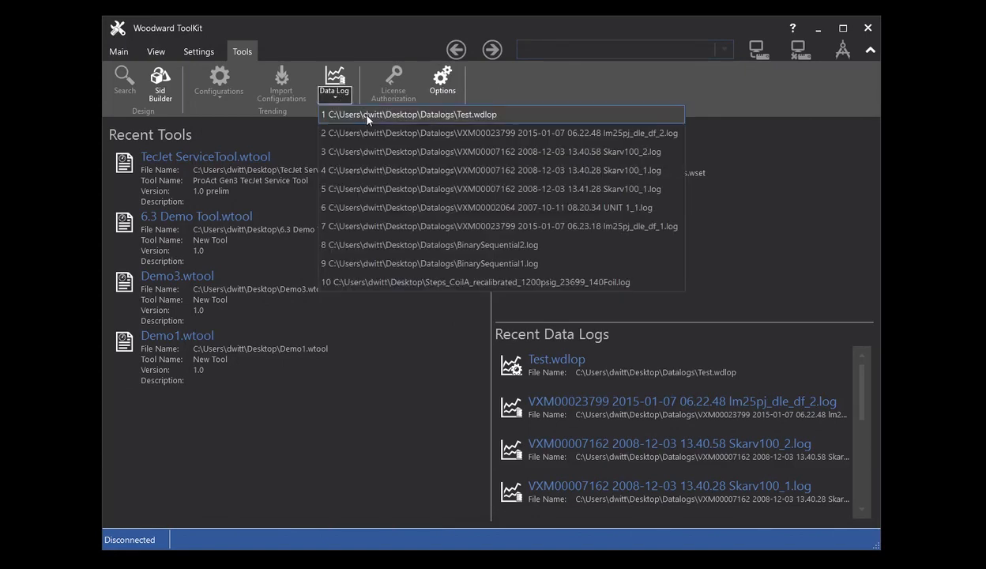
click(468, 115)
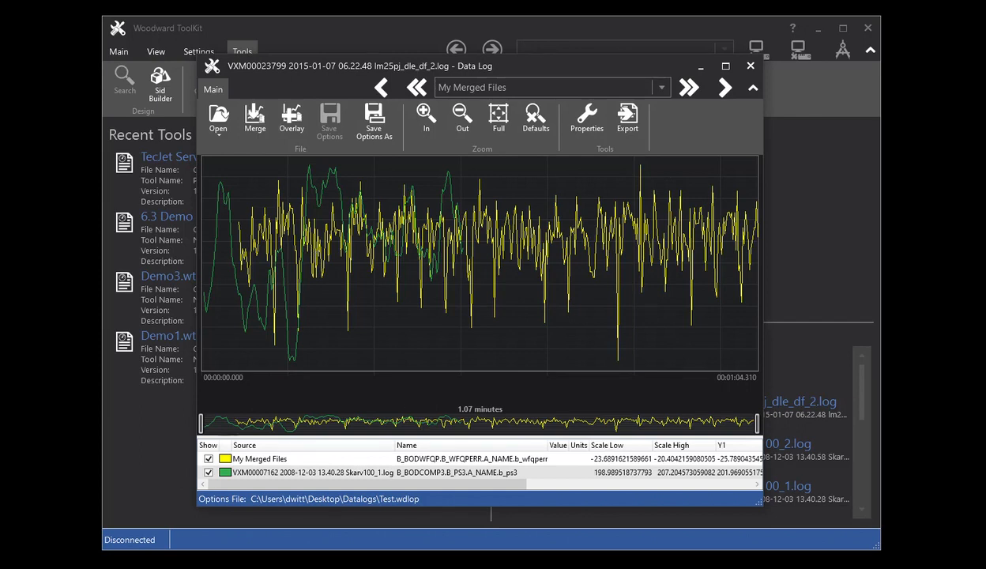
key(alt+Tab)
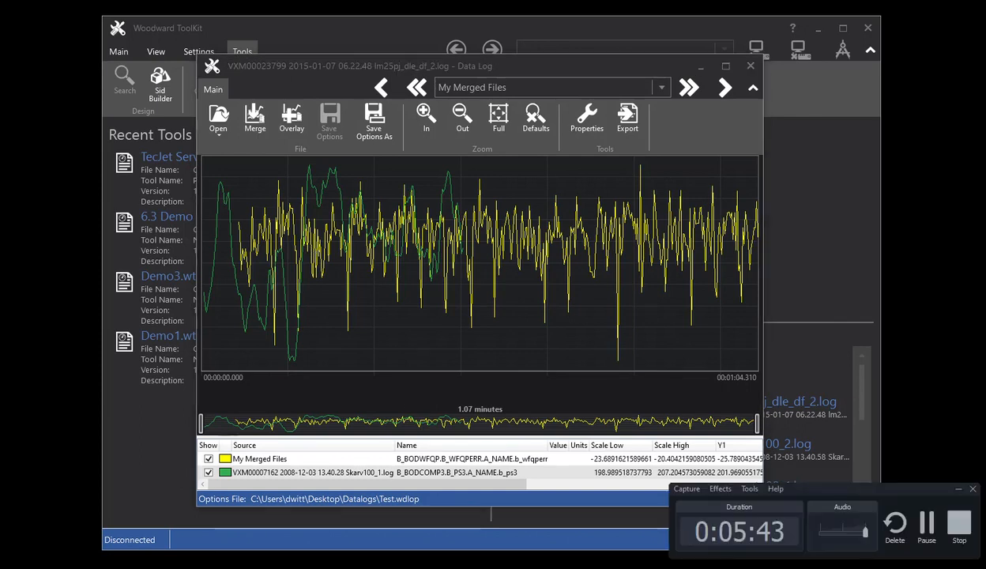
click(953, 529)
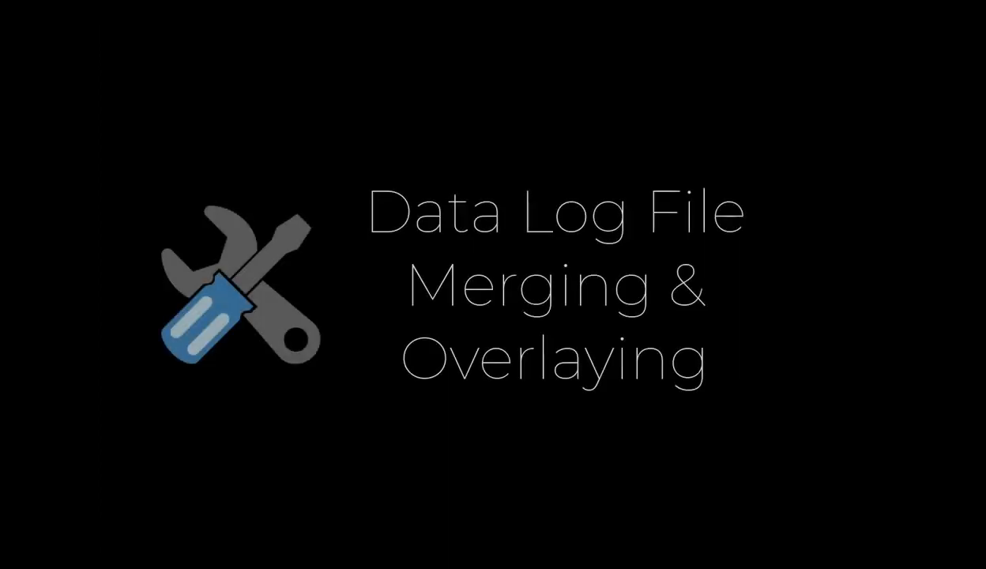